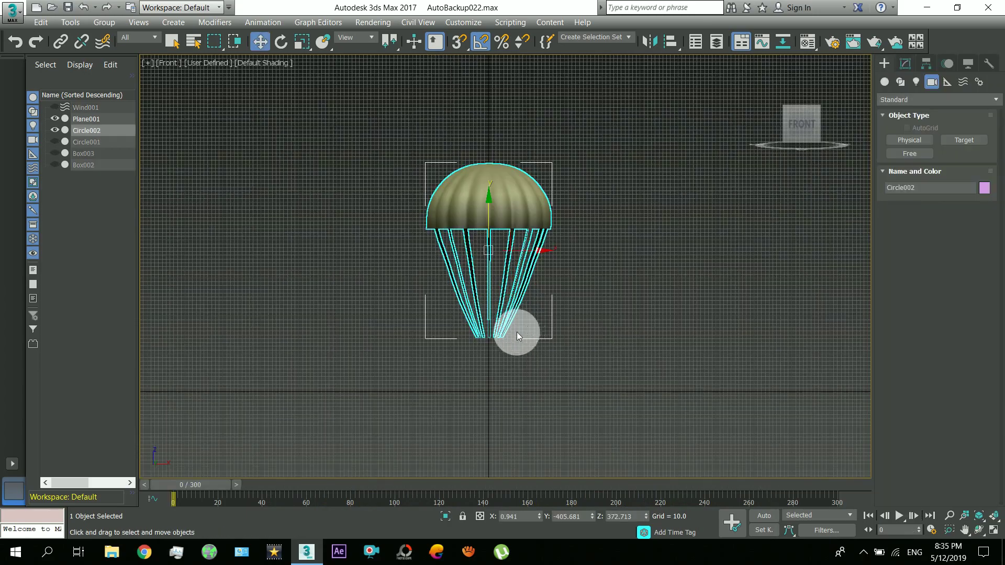
Orbit around the parachute scene and play back the finished simulation
drag(517, 332, 643, 288)
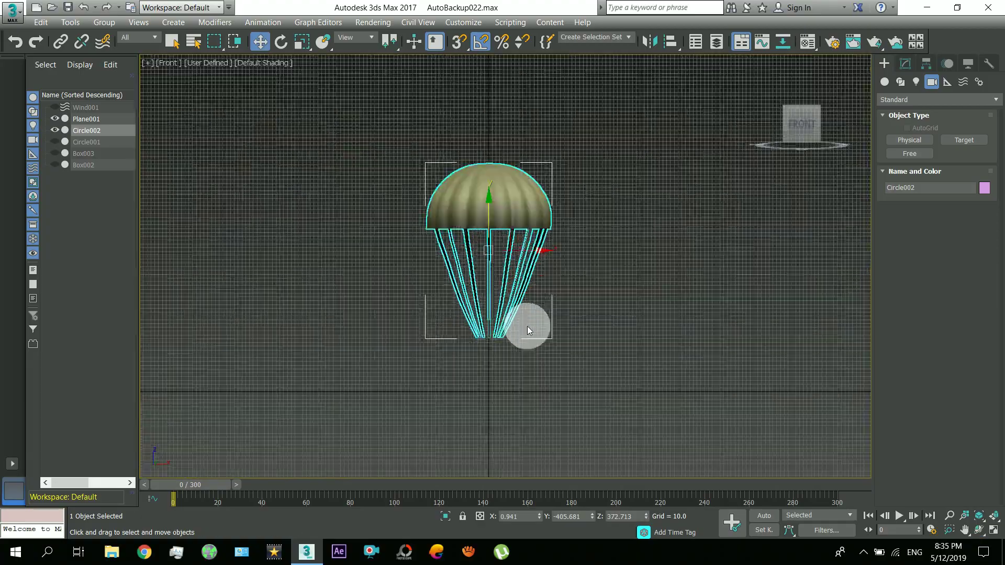
mouse_move(527, 330)
mouse_down()
mouse_move(512, 299)
mouse_move(524, 333)
mouse_up()
scroll(524, 333, up, 2)
middle_drag(477, 301, 541, 333)
drag(510, 309, 589, 319)
middle_drag(484, 294, 643, 288)
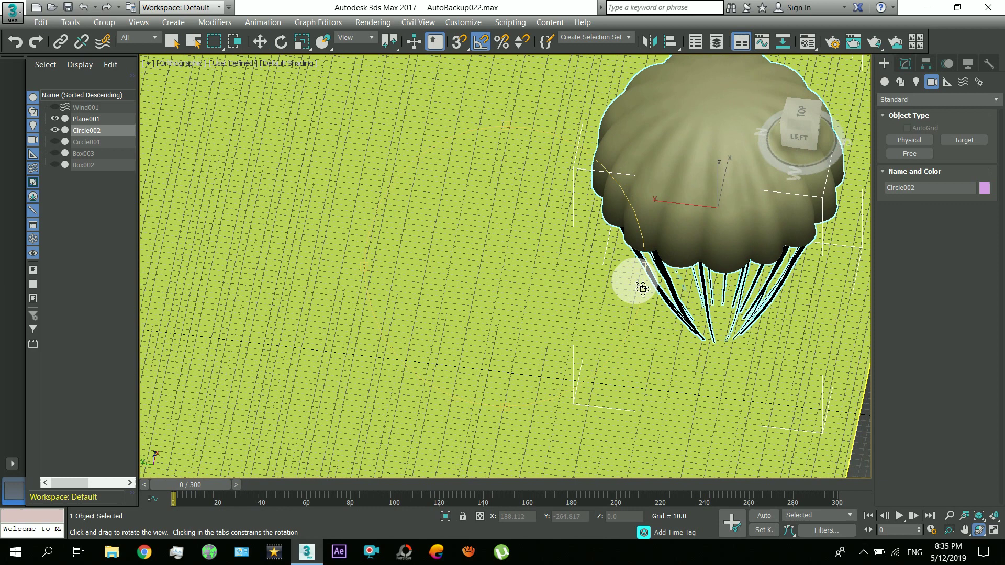
click(900, 516)
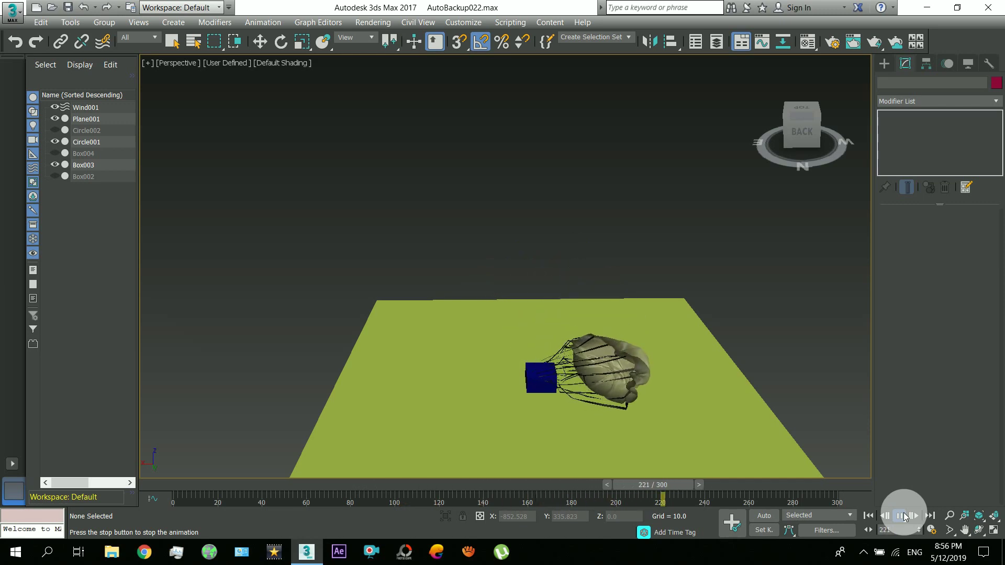
drag(600, 385, 599, 352)
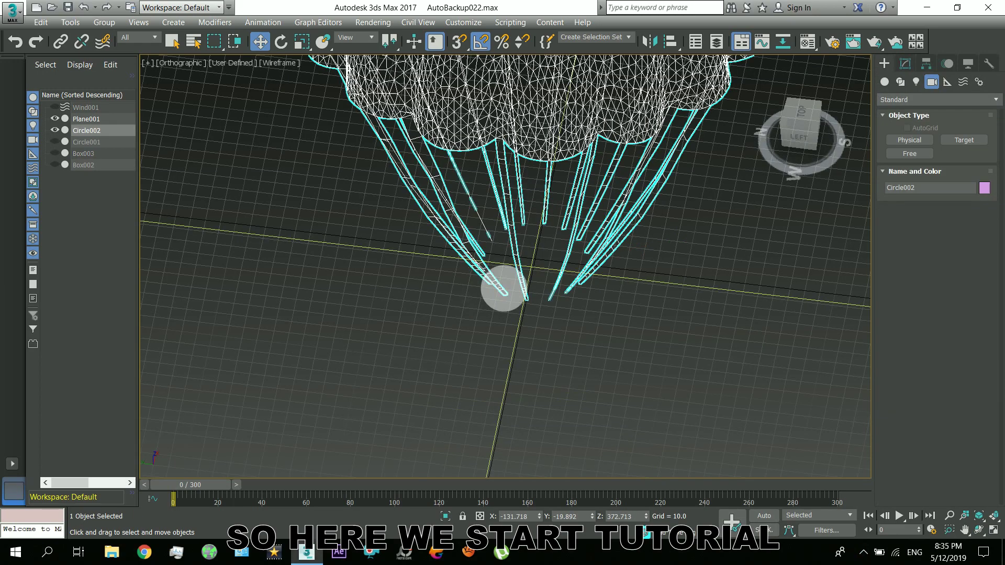
In Top view, set the parachute's X and Y to 0, then deselect it
key(t)
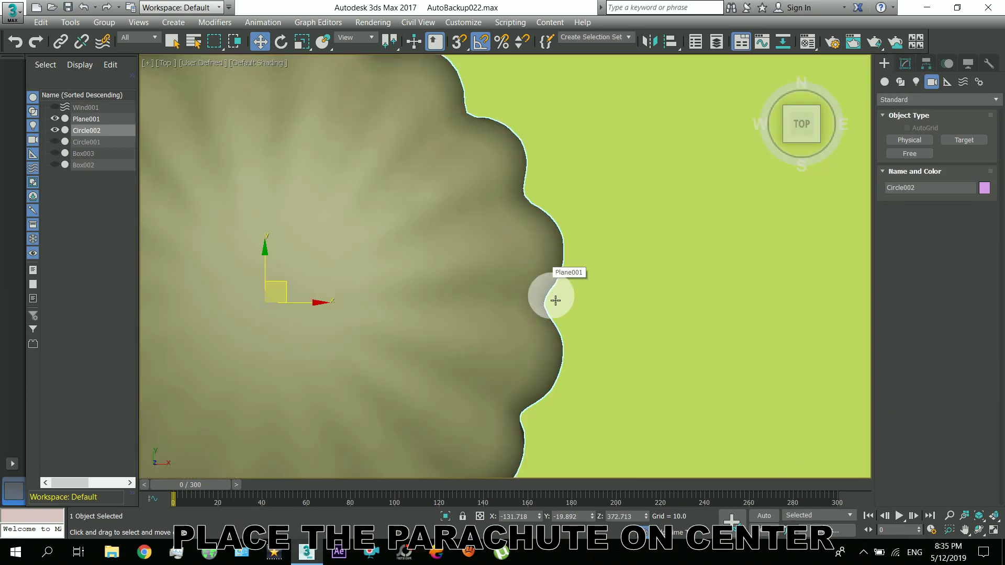
scroll(554, 296, down, 4)
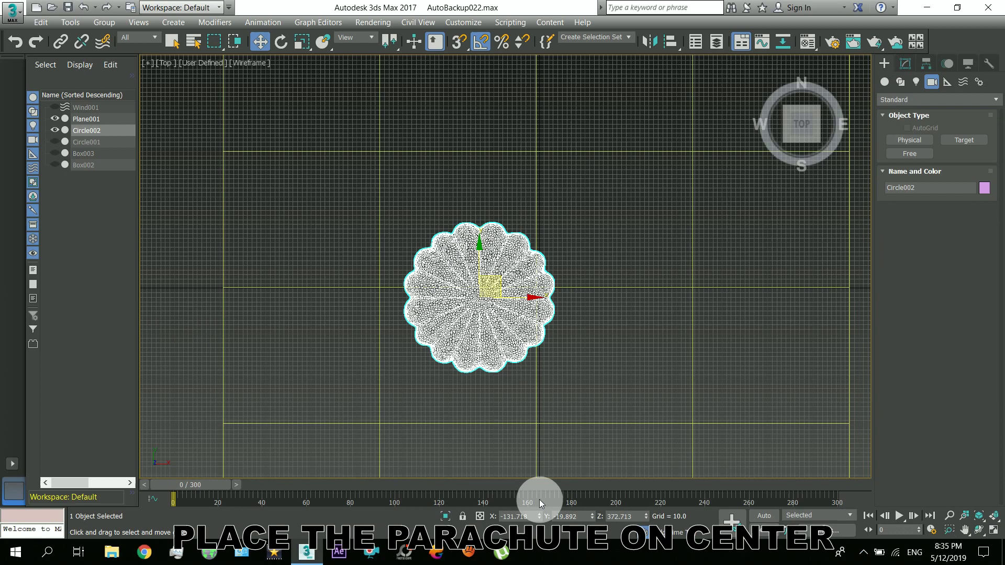
drag(532, 521, 452, 526)
text(0)
drag(582, 520, 506, 523)
text(0)
click(521, 520)
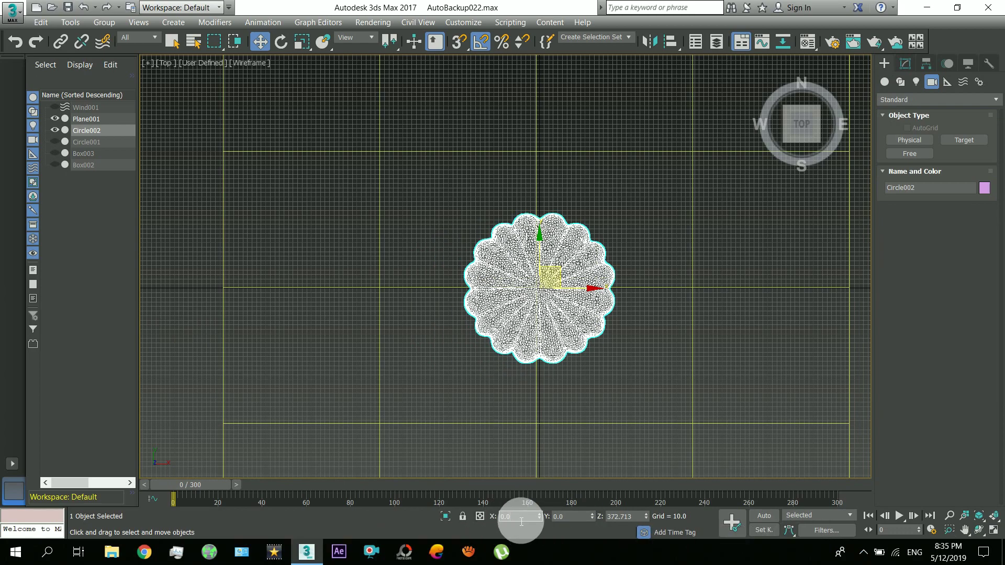
click(417, 325)
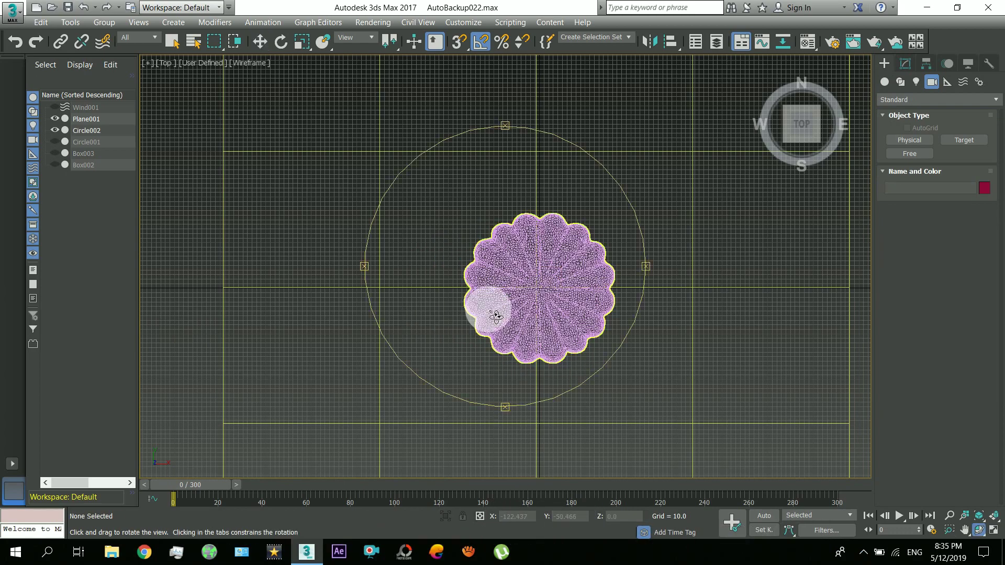
Orbit to an oblique view and arm the Standard Primitives Box tool
alt+middle_drag(494, 314, 587, 257)
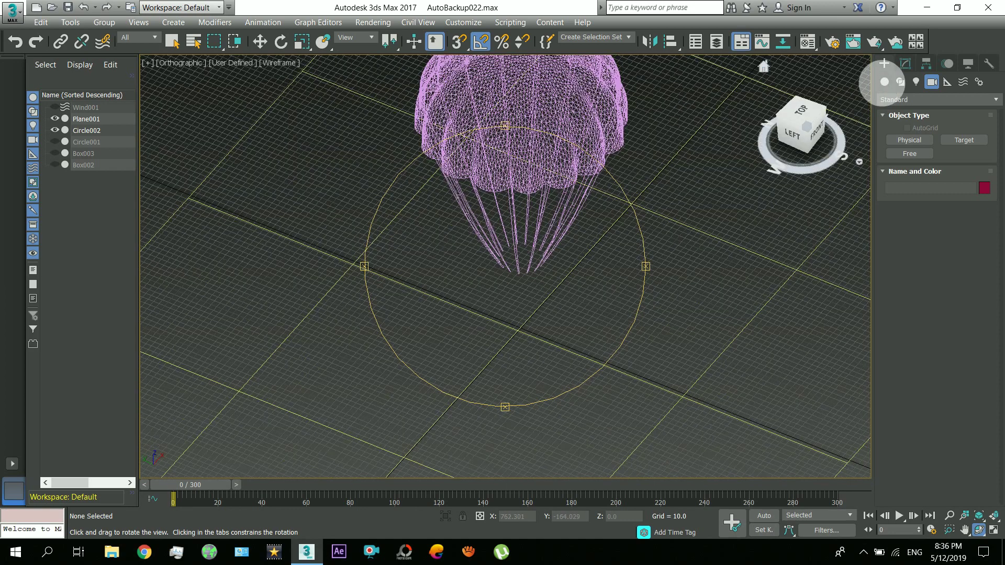
click(885, 81)
click(921, 140)
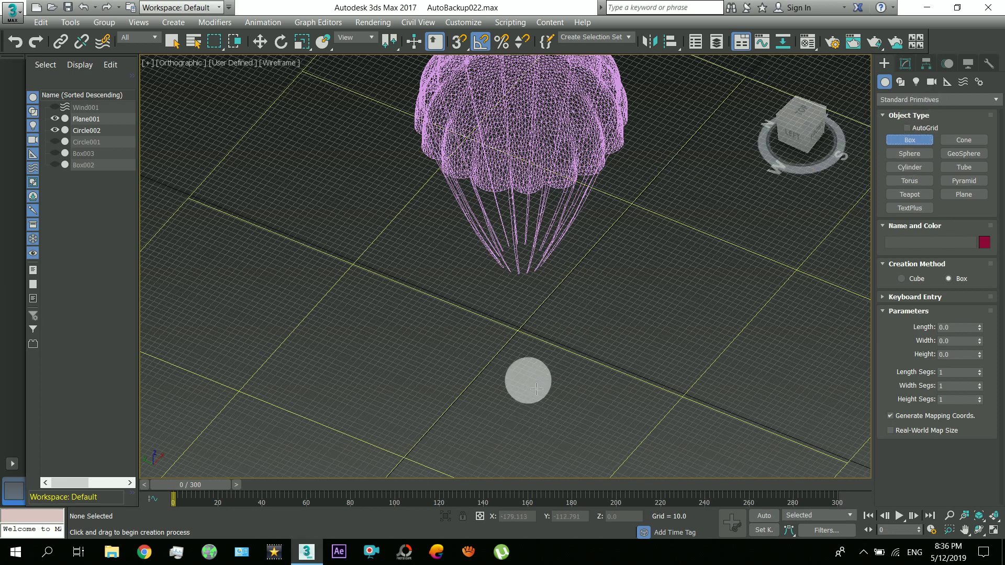
Draw a box beneath the parachute with height 63.26, shown in solid shading
drag(563, 341, 538, 342)
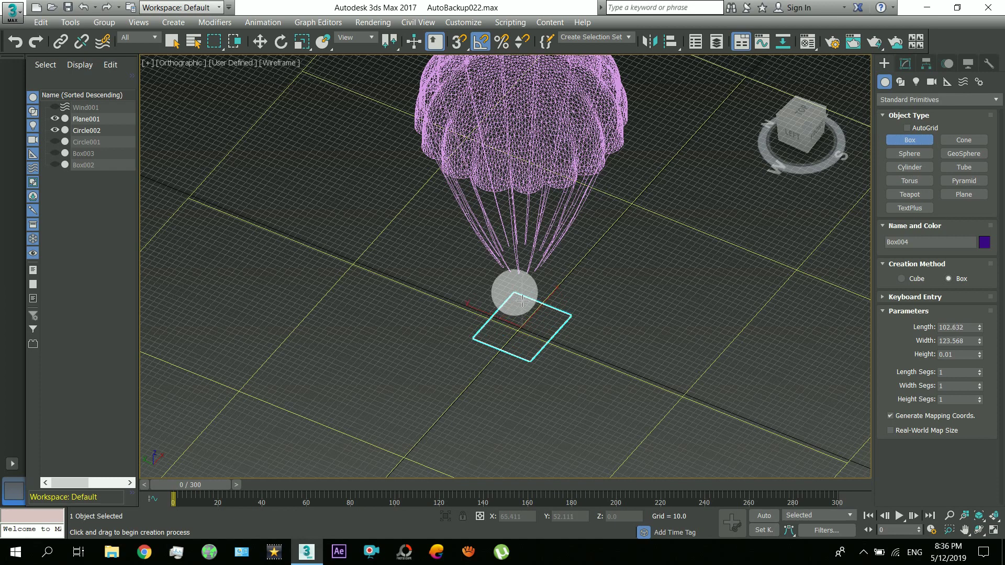
drag(520, 302, 520, 299)
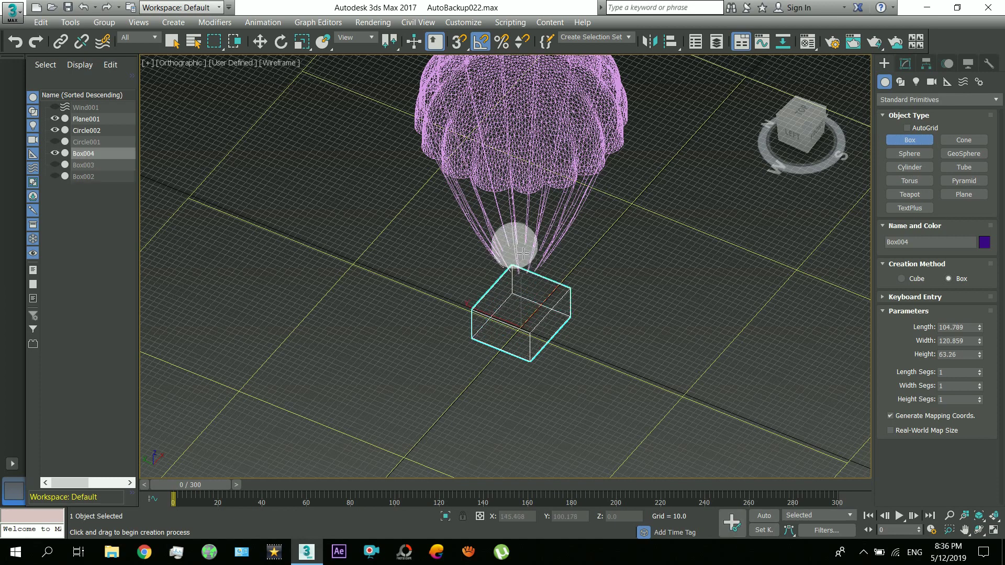
key(w)
key(F3)
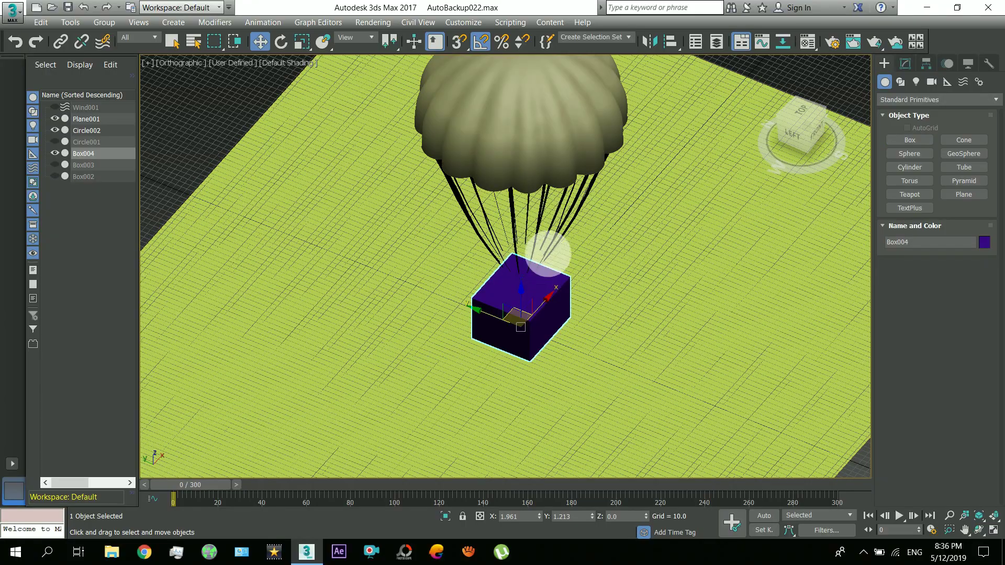
alt+middle_drag(564, 271, 546, 126)
key(w)
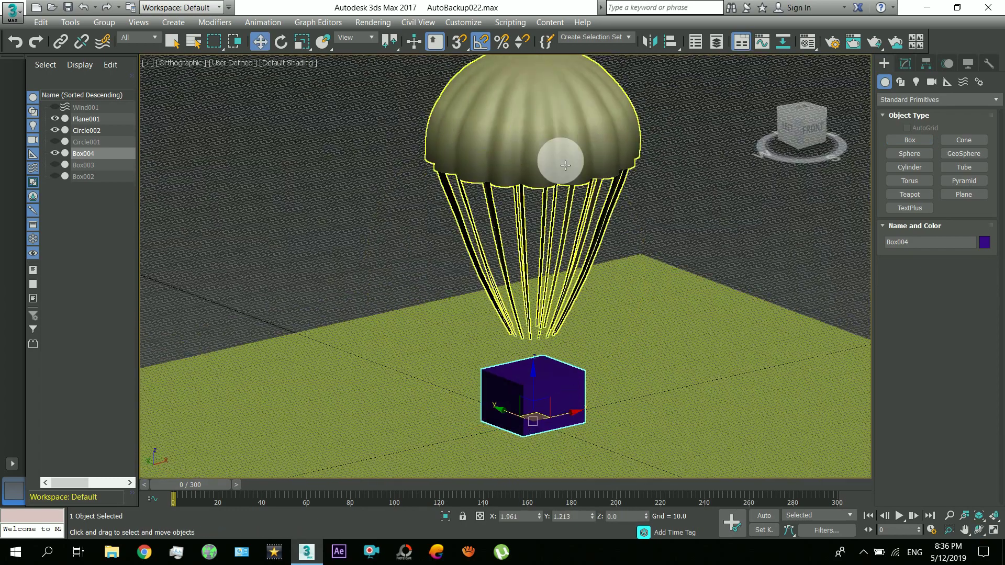
Centre Box004 at the origin with X 0 and Y 0
middle_drag(605, 146, 609, 178)
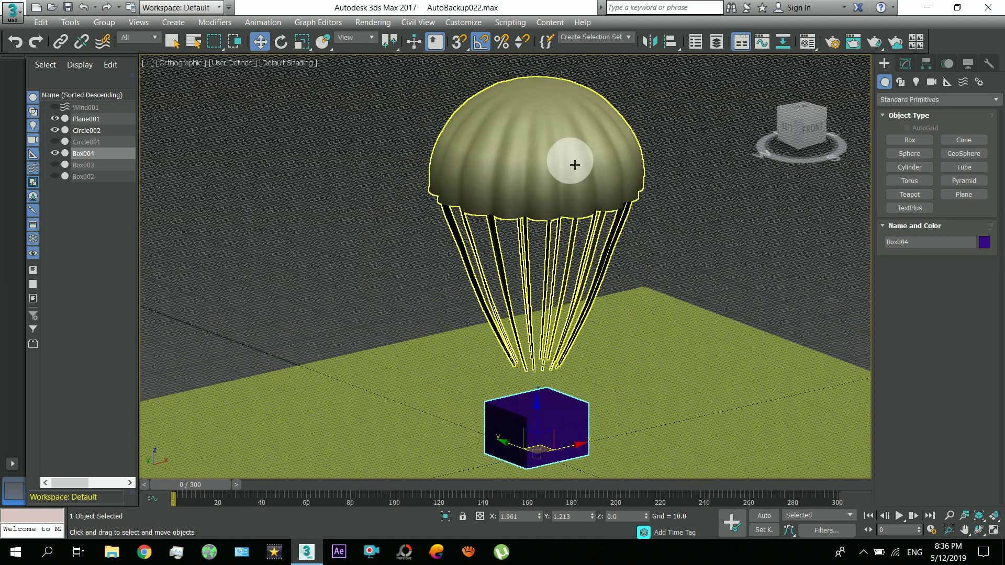
middle_drag(624, 269, 608, 251)
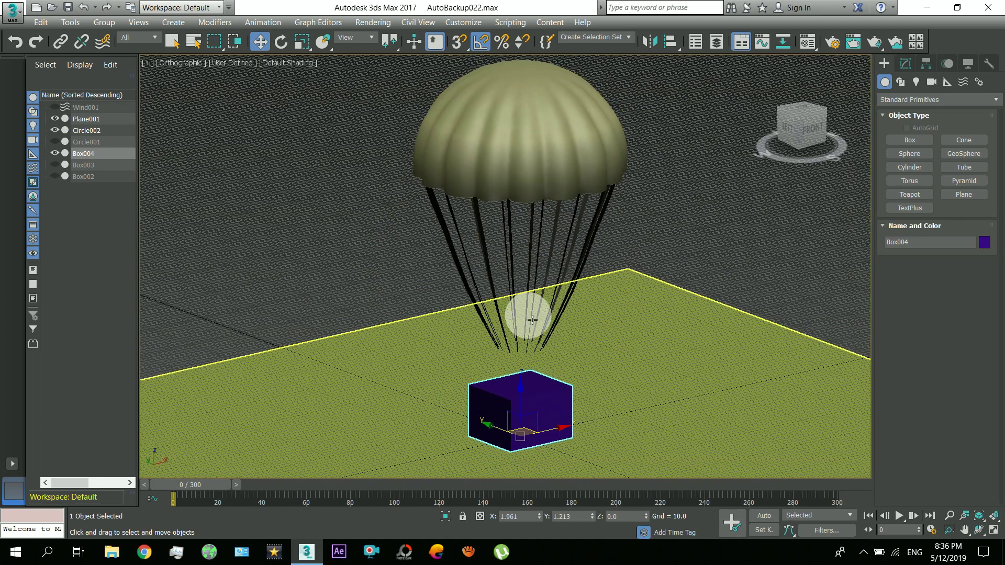
alt+middle_drag(537, 335, 522, 410)
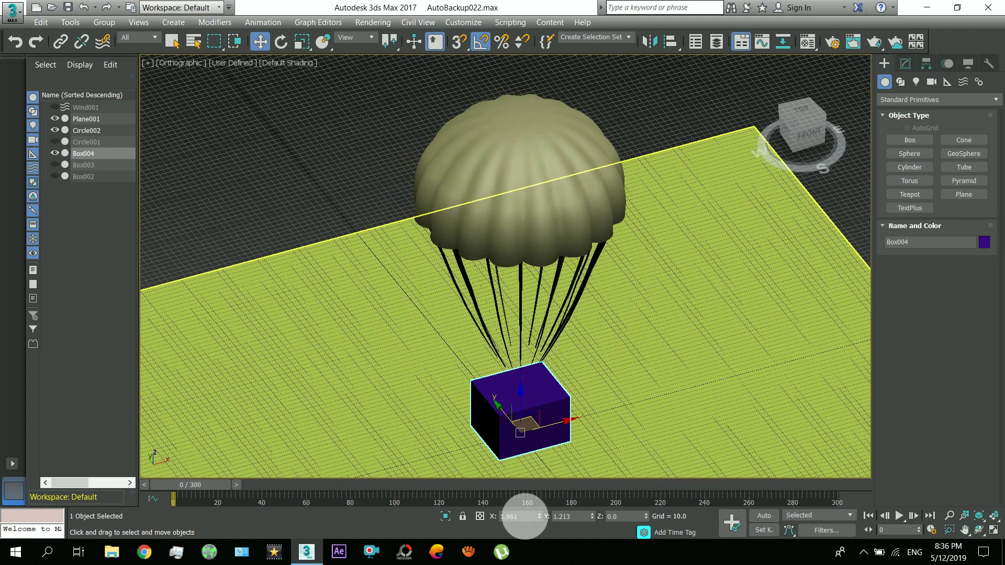
text(0)
drag(582, 516, 493, 521)
text(0)
key(Return)
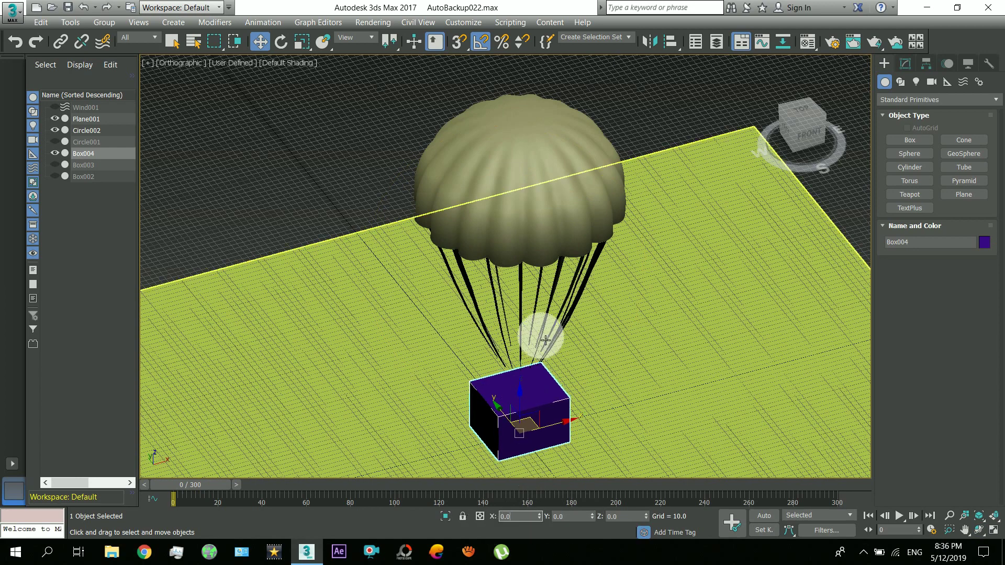
middle_drag(537, 383, 533, 347)
scroll(533, 347, up, 2)
In Front view, lift the box crate high above the parachute
click(536, 82)
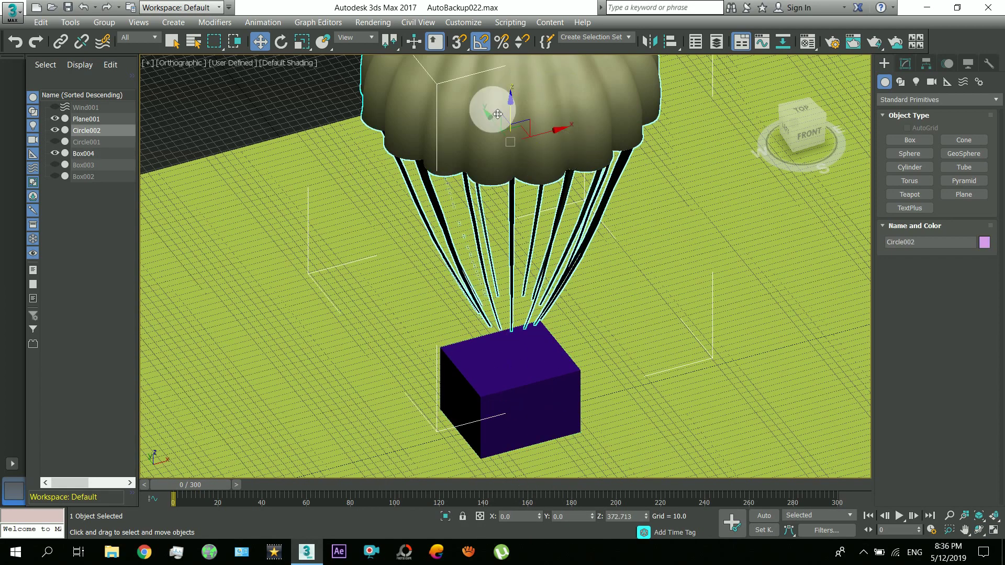
click(509, 358)
key(f)
scroll(507, 353, down, 6)
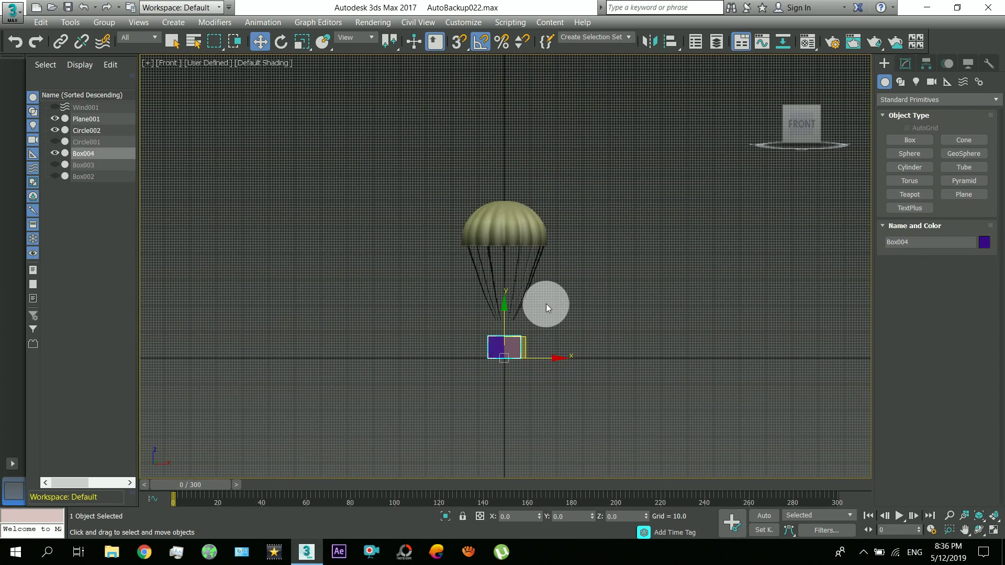
middle_drag(546, 308, 545, 376)
drag(509, 403, 517, 134)
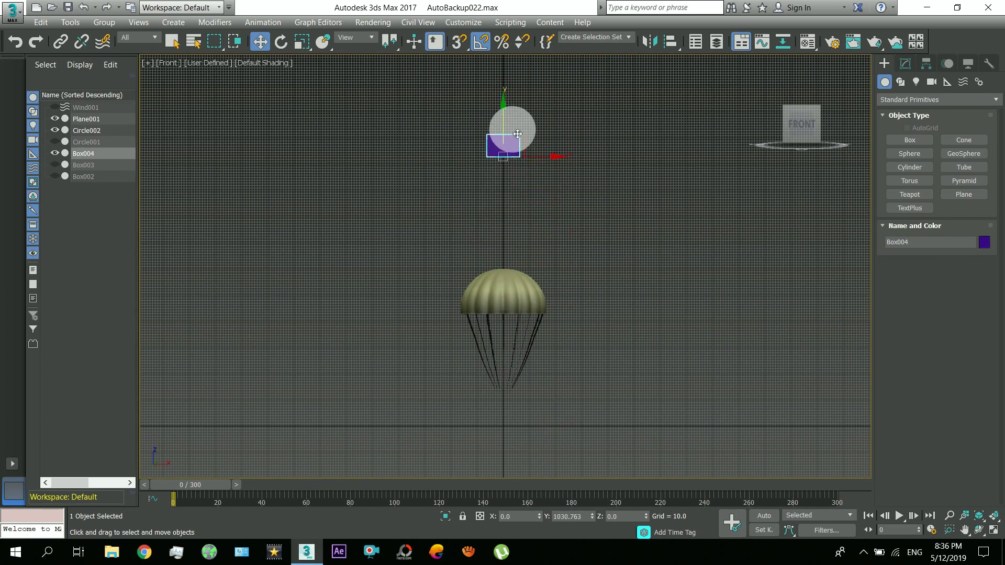
middle_drag(502, 169, 525, 195)
With Auto Key on, set the box's Z position to 0 at frame 120
click(764, 516)
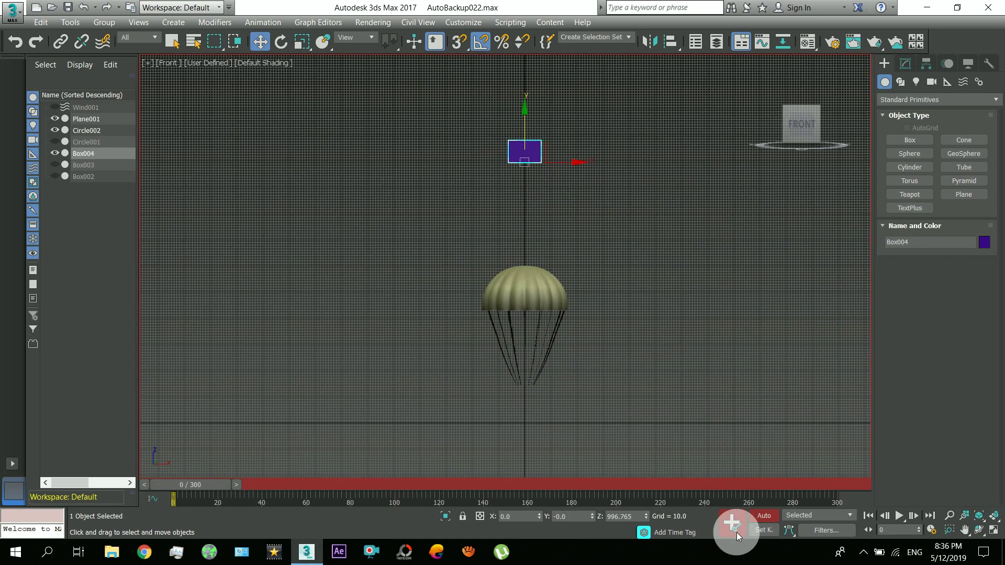
drag(188, 486, 920, 498)
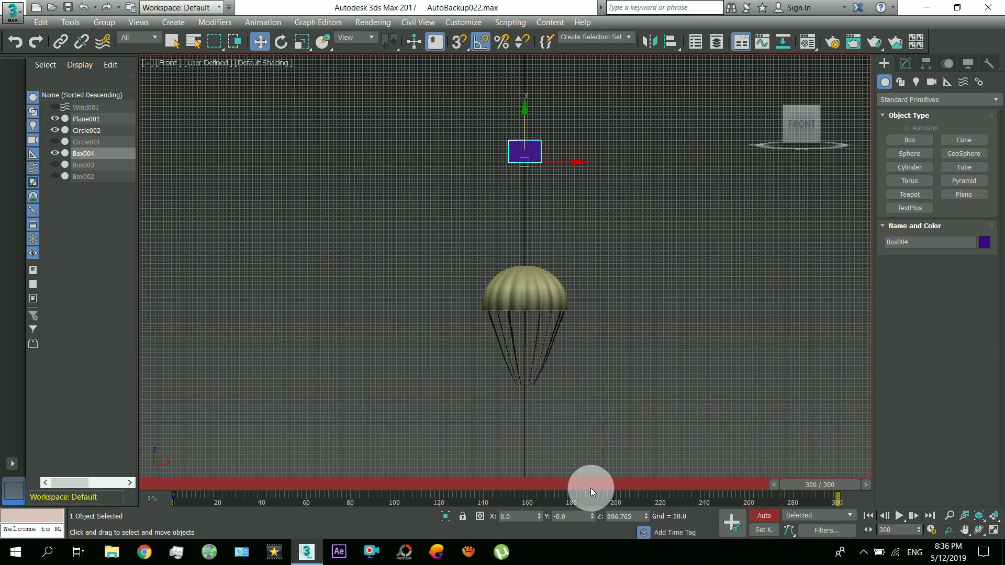
drag(592, 493, 444, 499)
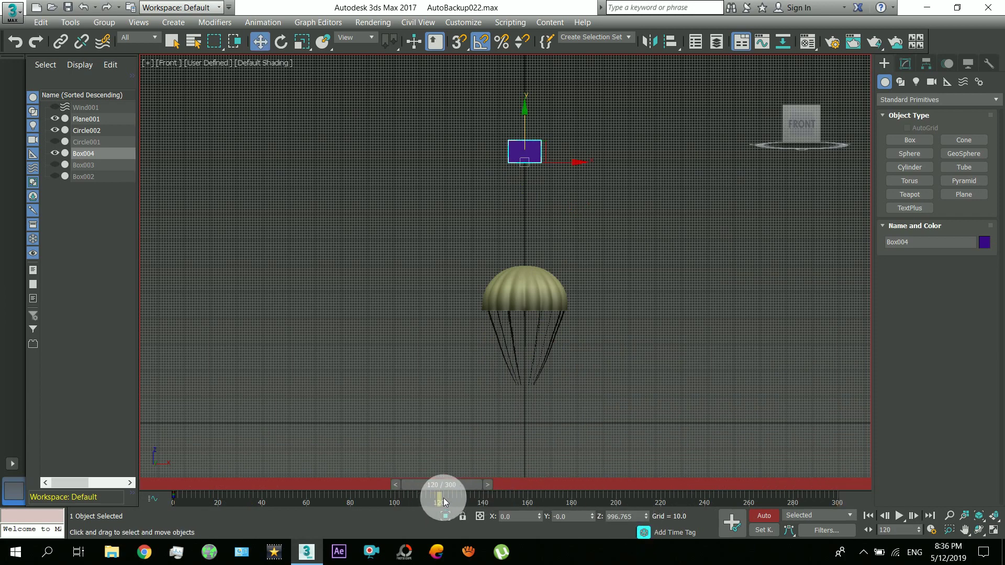
drag(638, 521, 523, 522)
double_click(580, 521)
text(0)
key(Return)
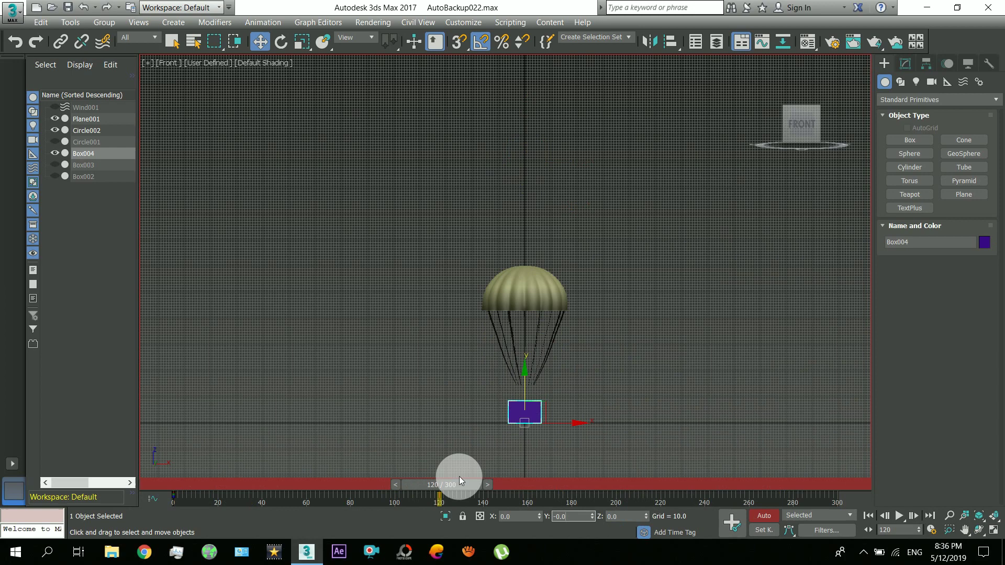
drag(448, 491, 254, 503)
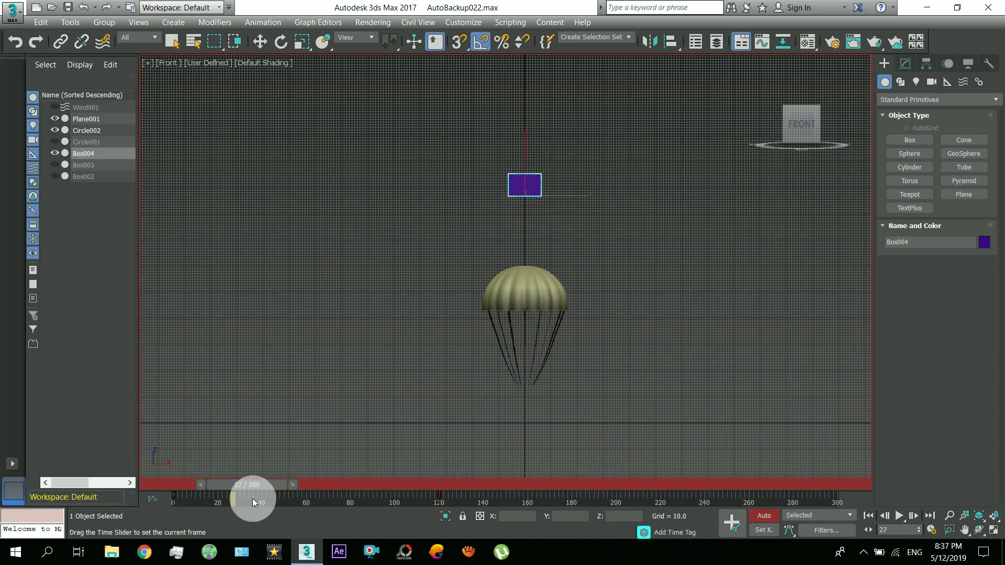
Tilt the crate by 5 degrees with Select and Rotate
click(281, 46)
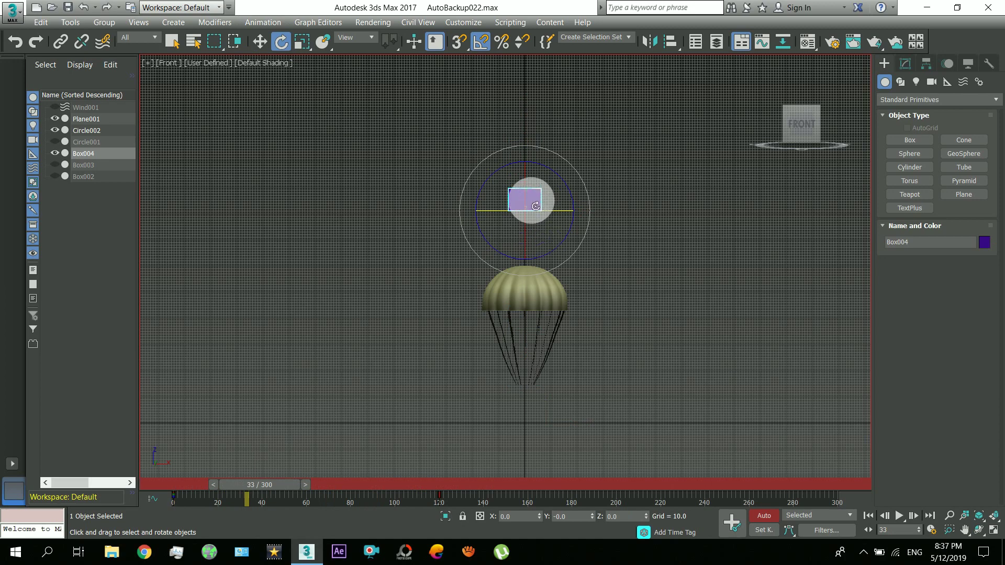
scroll(536, 206, up, 5)
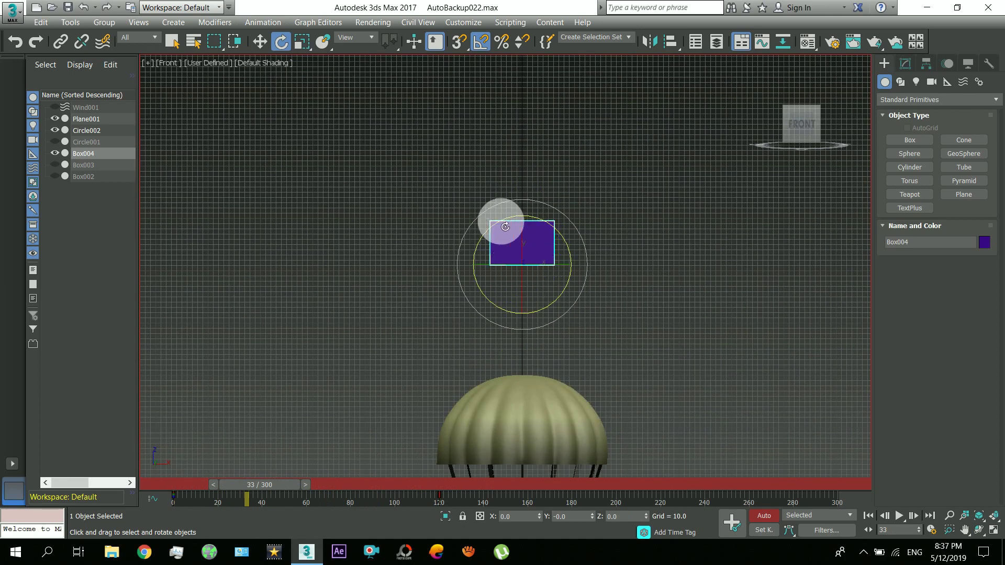
drag(505, 221, 506, 222)
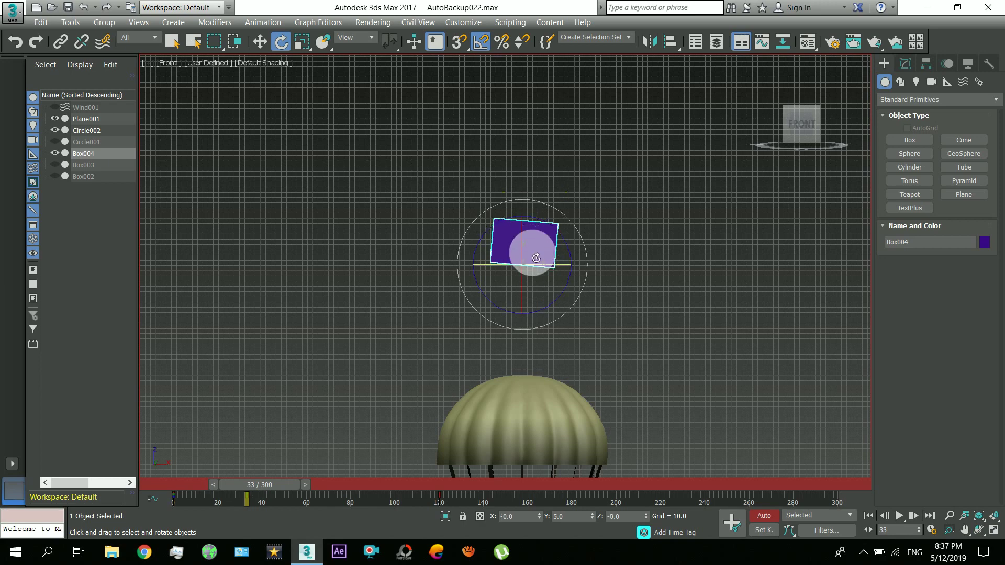
right_click(536, 258)
click(557, 268)
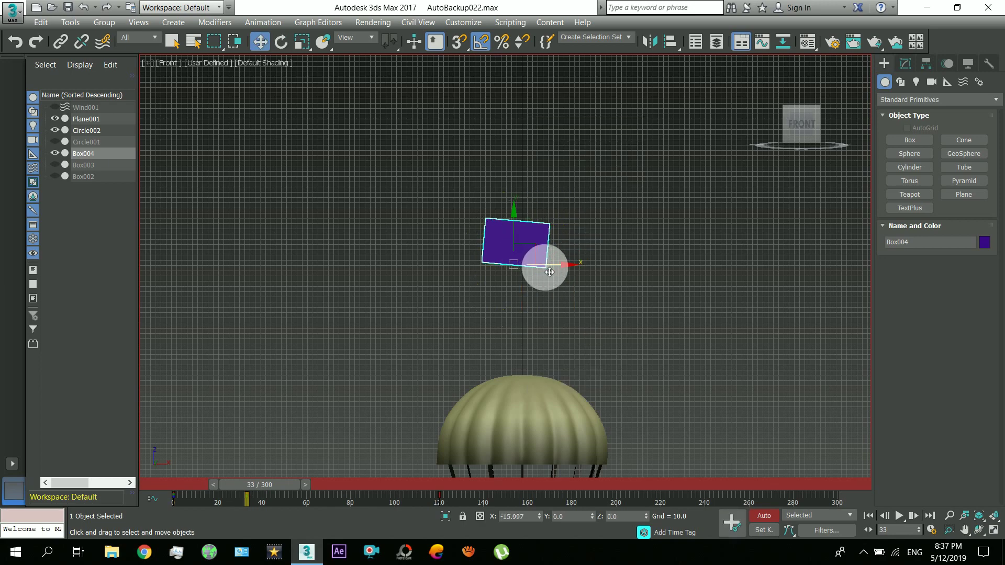
Tilt the crate at frame 67, undoing an accidental parachute rotation
drag(284, 485, 355, 497)
middle_drag(413, 390, 429, 150)
click(281, 41)
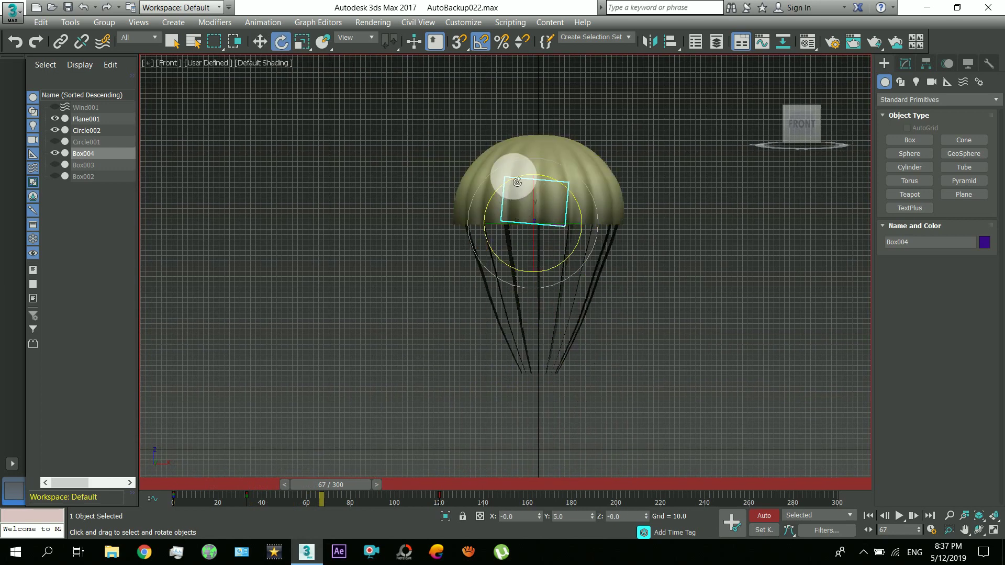
drag(511, 187, 512, 184)
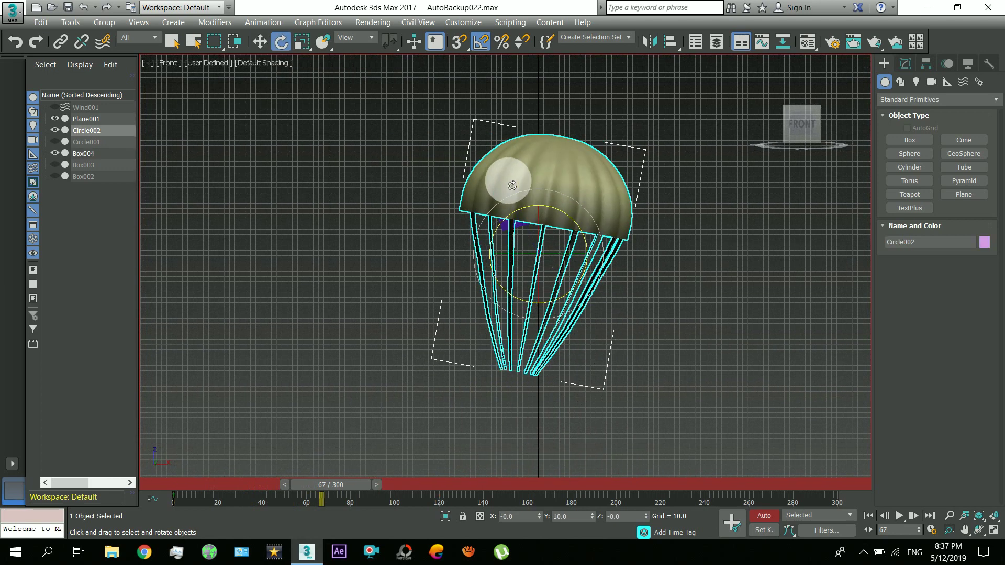
key(ctrl+z)
key(ctrl+z)
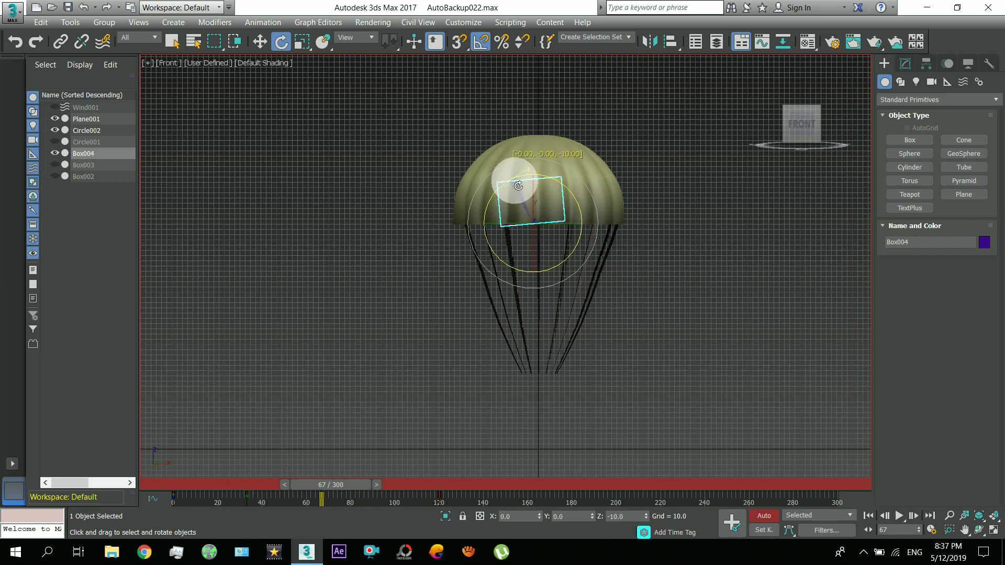
drag(534, 205, 538, 206)
key(w)
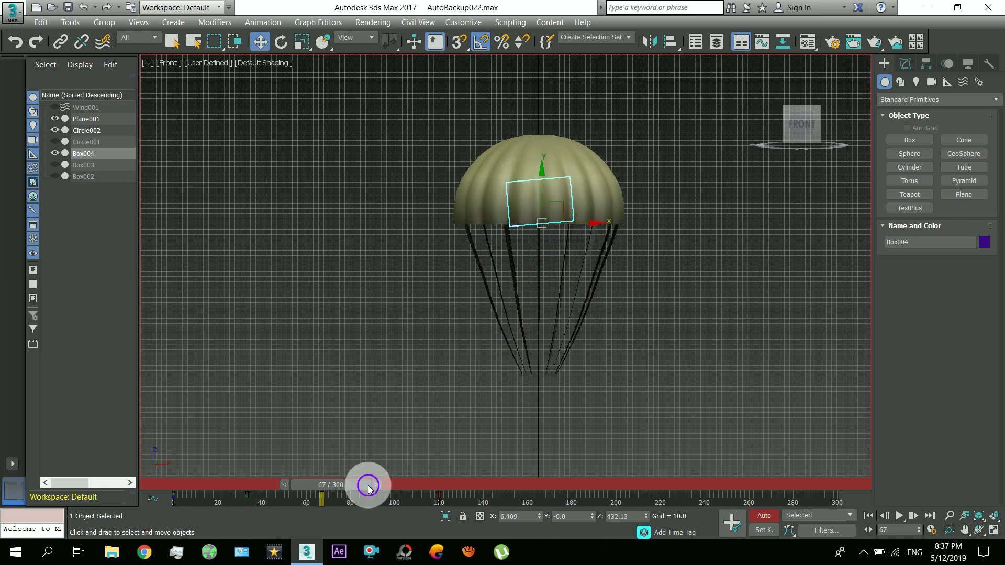
drag(366, 485, 198, 436)
In Left view, tilt the crate -5° at frame 49 and 5° back at frame 86
key(l)
drag(220, 487, 311, 494)
click(282, 42)
drag(572, 192, 421, 352)
drag(301, 485, 375, 491)
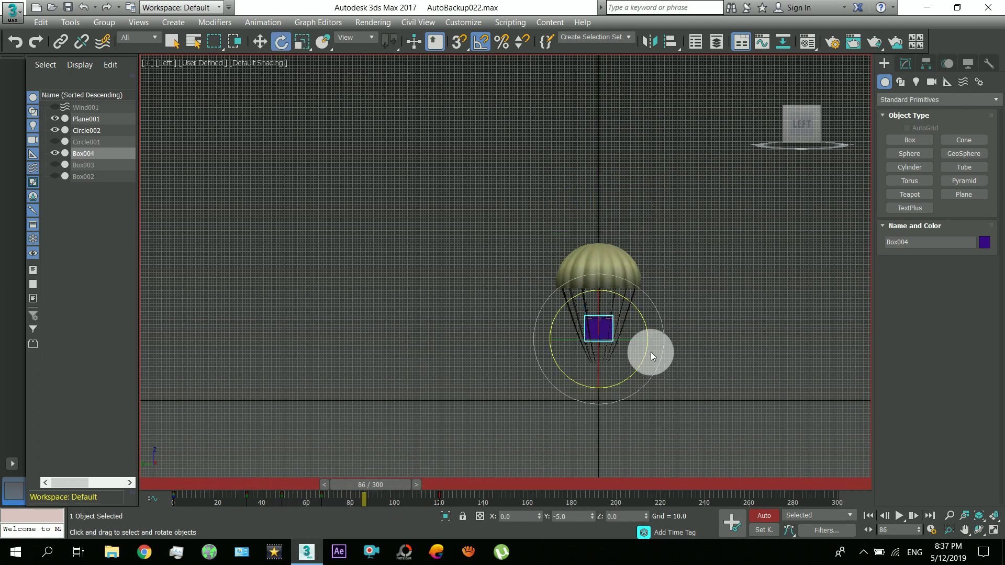
drag(640, 310, 640, 310)
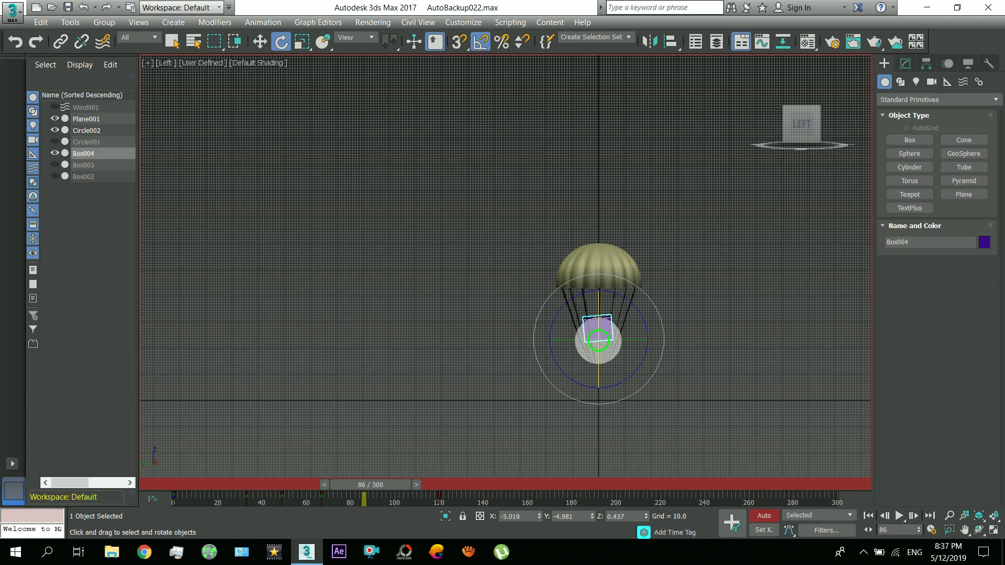
right_click(598, 342)
click(629, 346)
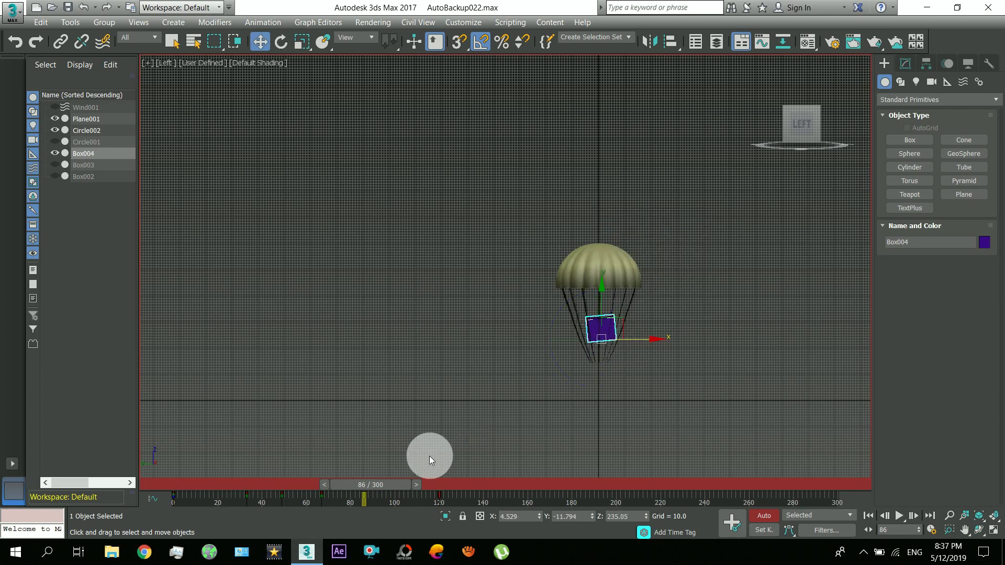
Bring the crate upright at frame 120 and play the animation to review the sway
drag(396, 485, 466, 490)
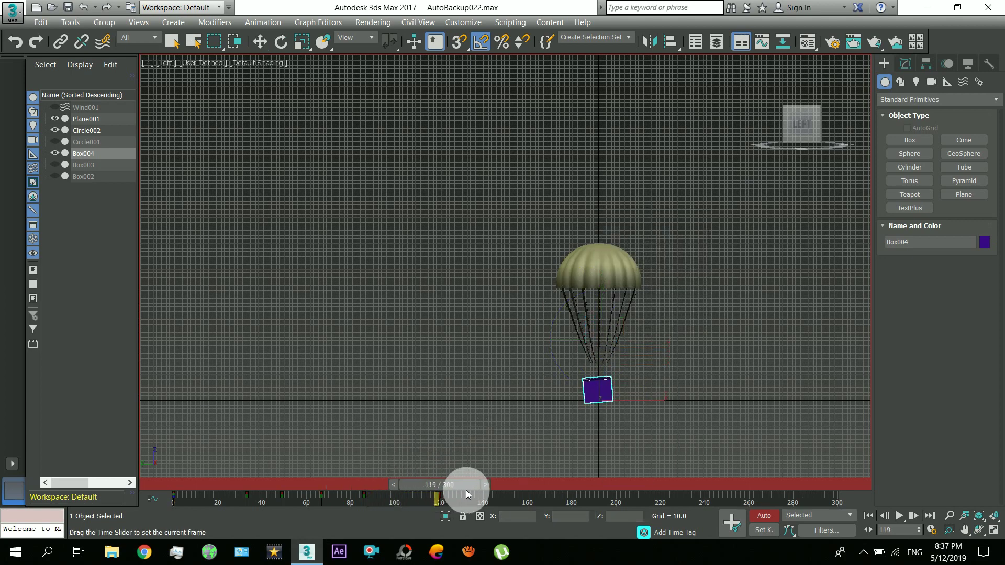
scroll(586, 401, up, 5)
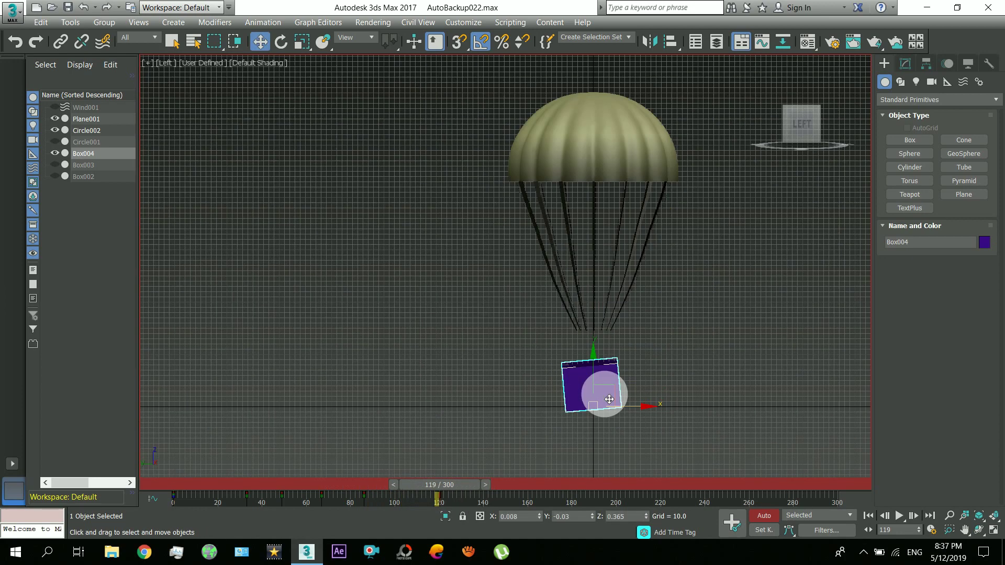
scroll(609, 399, up, 2)
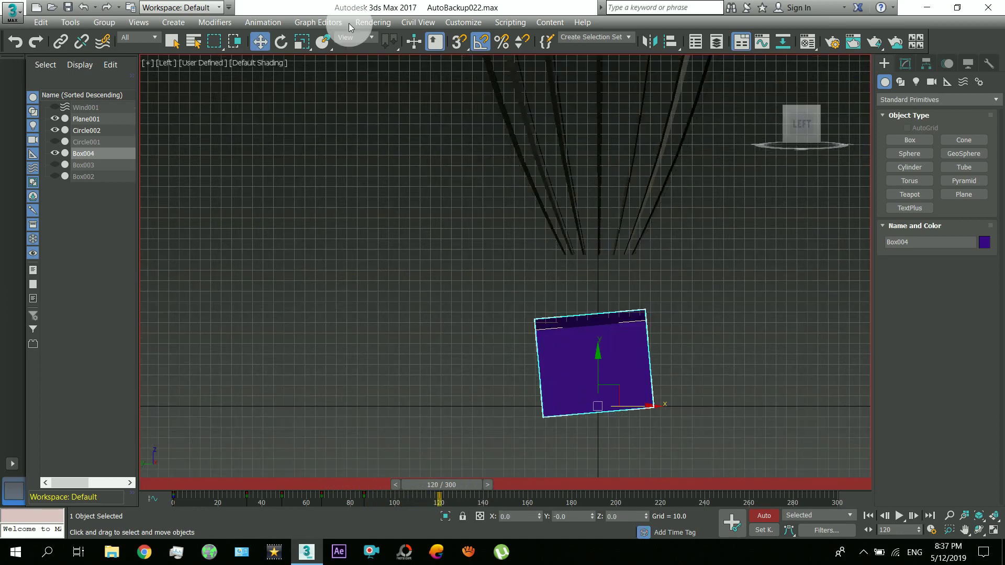
click(281, 42)
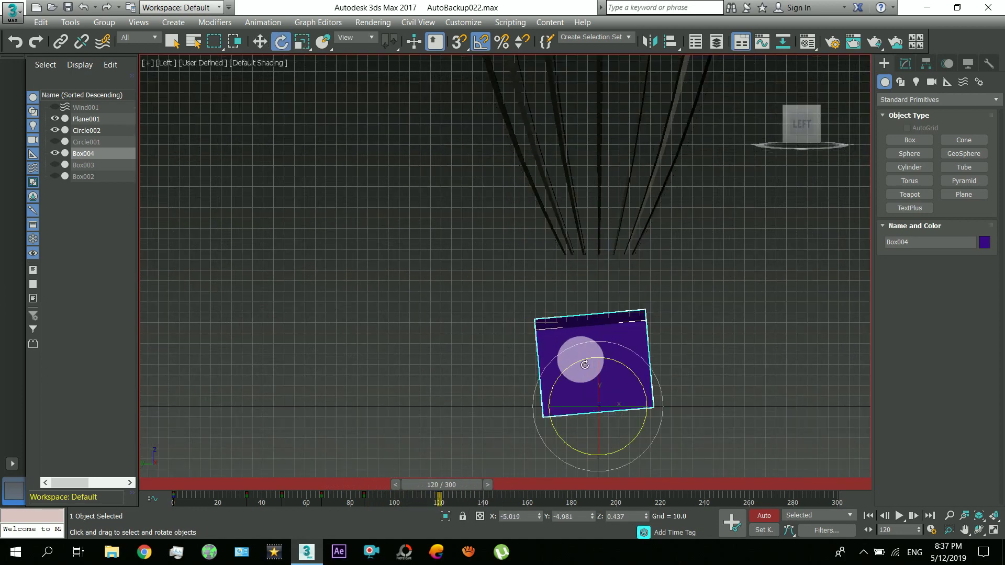
drag(585, 365, 600, 382)
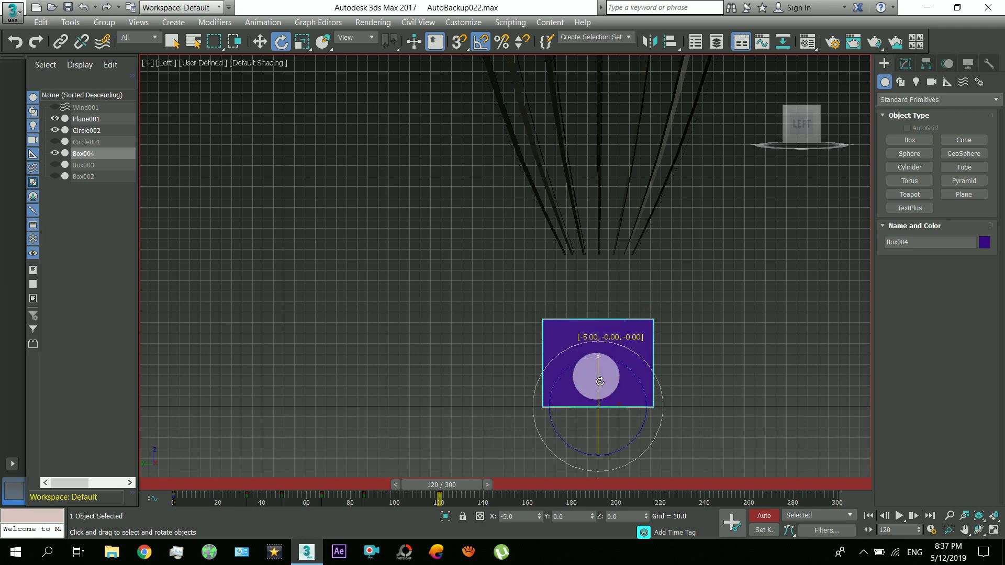
scroll(612, 337, down, 8)
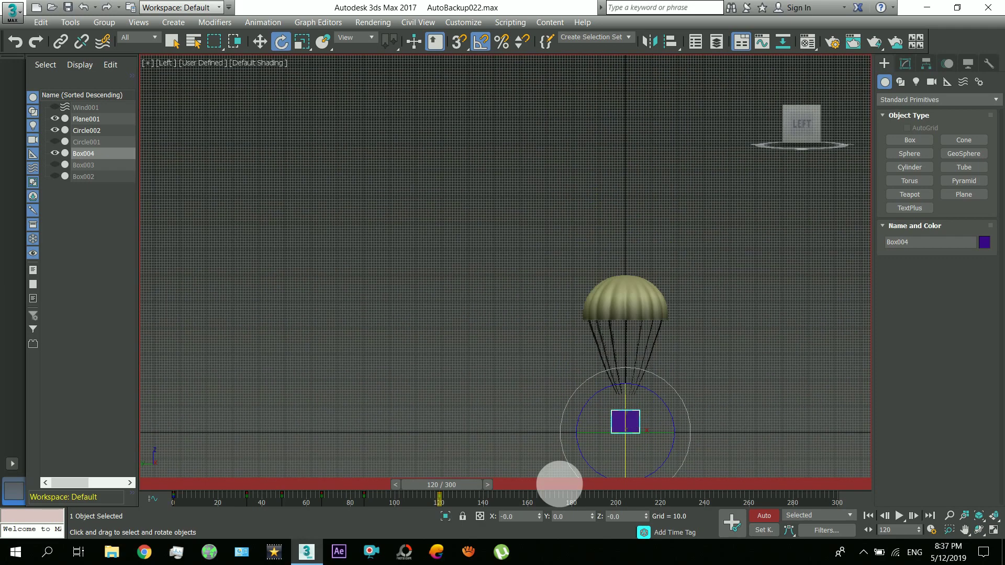
drag(465, 487, 227, 496)
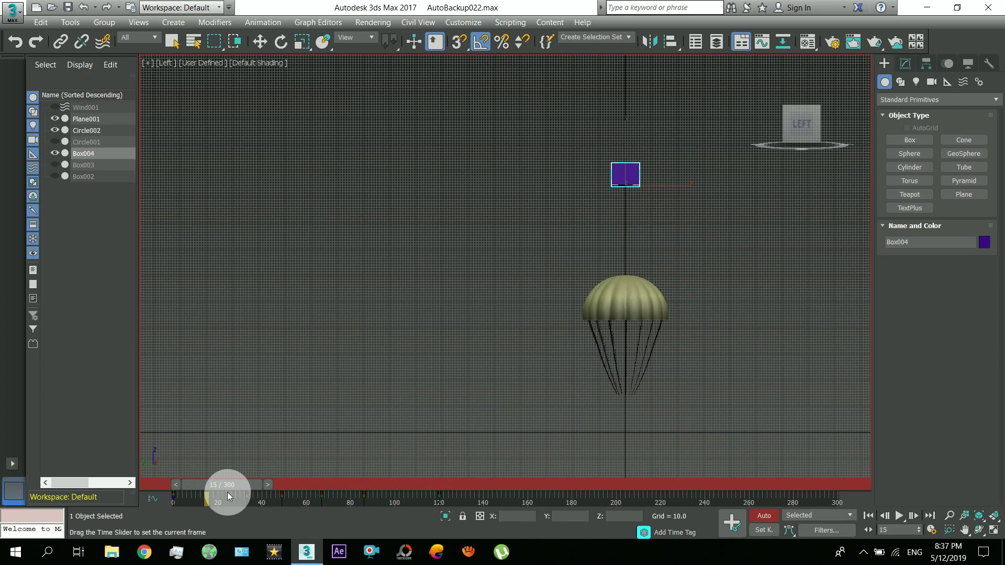
click(900, 516)
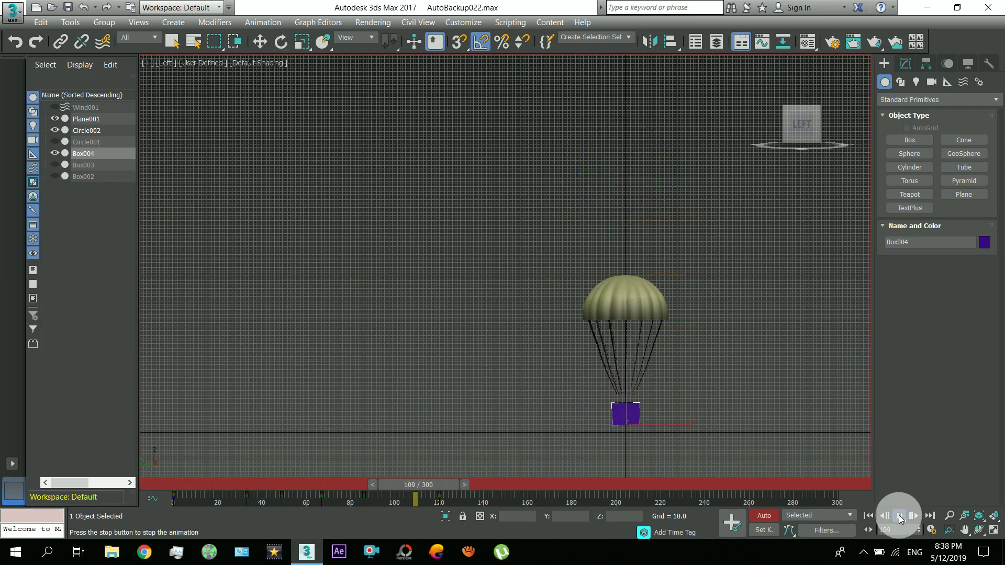
Delete Box004's four middle Z Position keys and make the frame 0 and 120 keys linear
click(900, 516)
key(e)
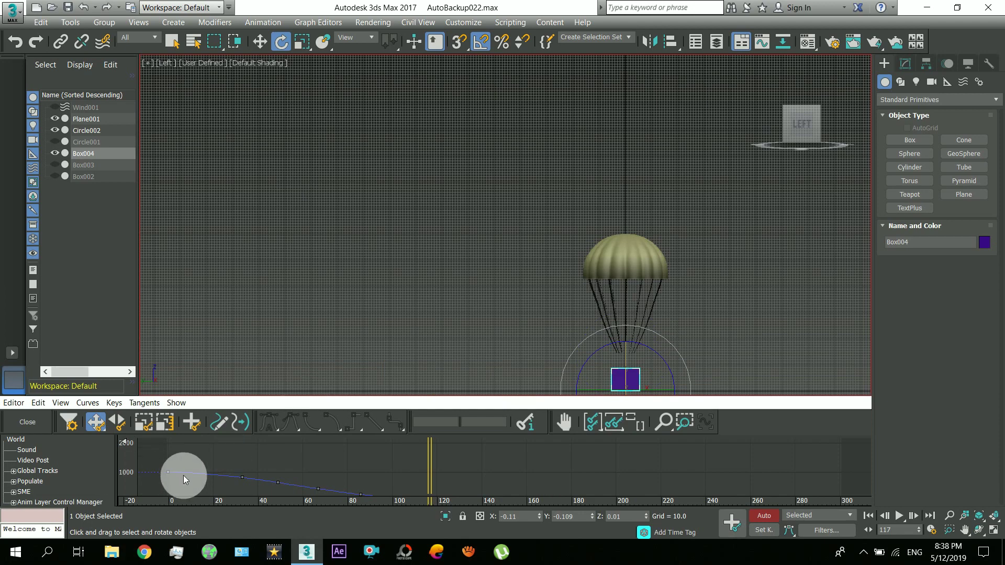
middle_drag(184, 476, 198, 451)
middle_drag(97, 483, 108, 302)
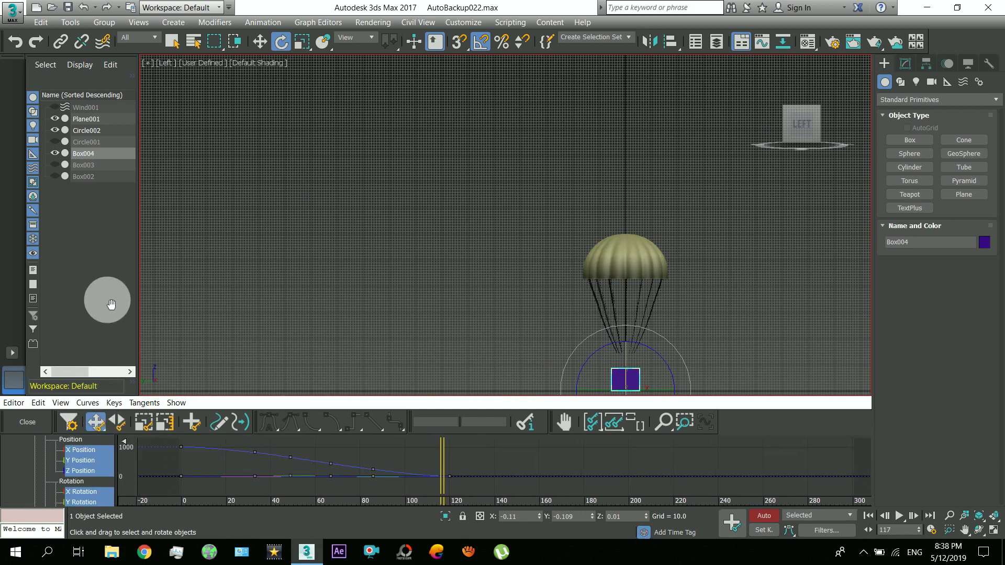
click(84, 471)
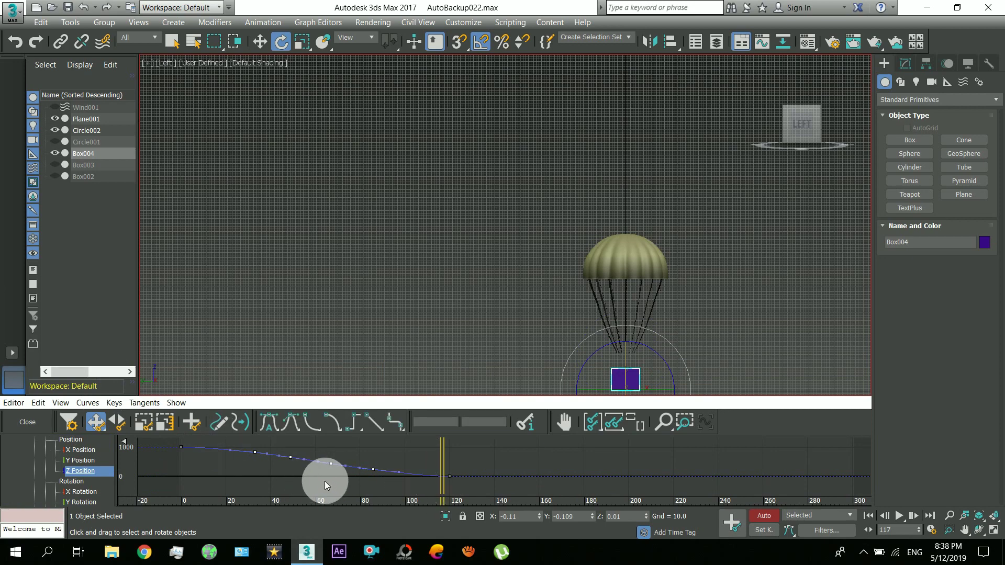
key(Delete)
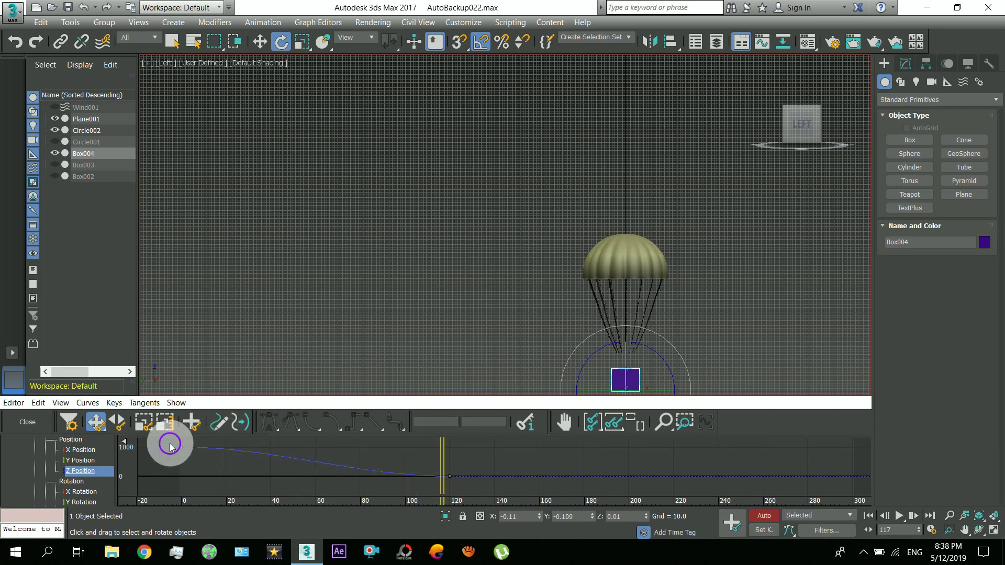
drag(170, 444, 525, 485)
click(372, 421)
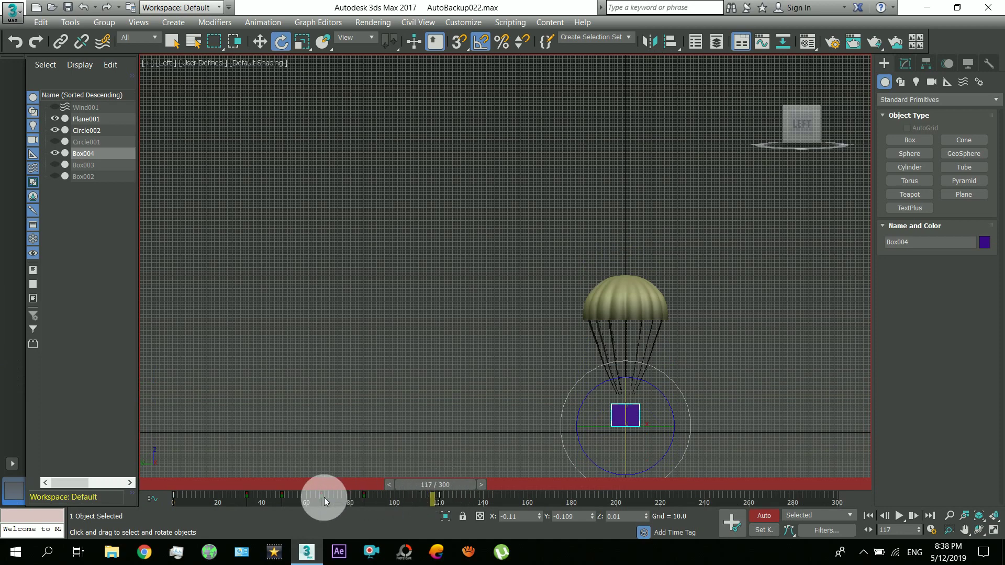
At frame 0 with Auto Key off, raise Circle002 to Z 1305.93 onto the crate top
click(215, 489)
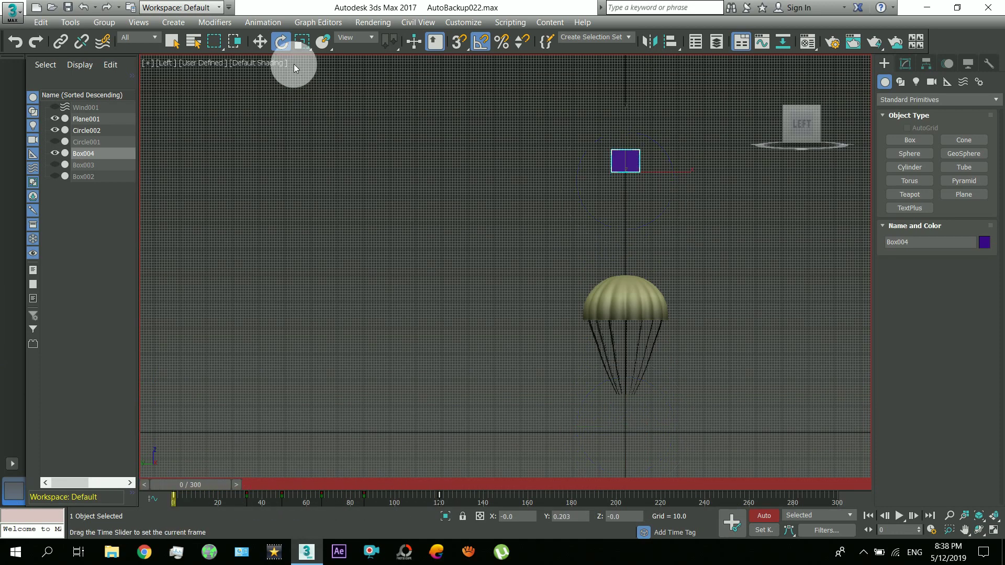
right_click(415, 203)
click(426, 207)
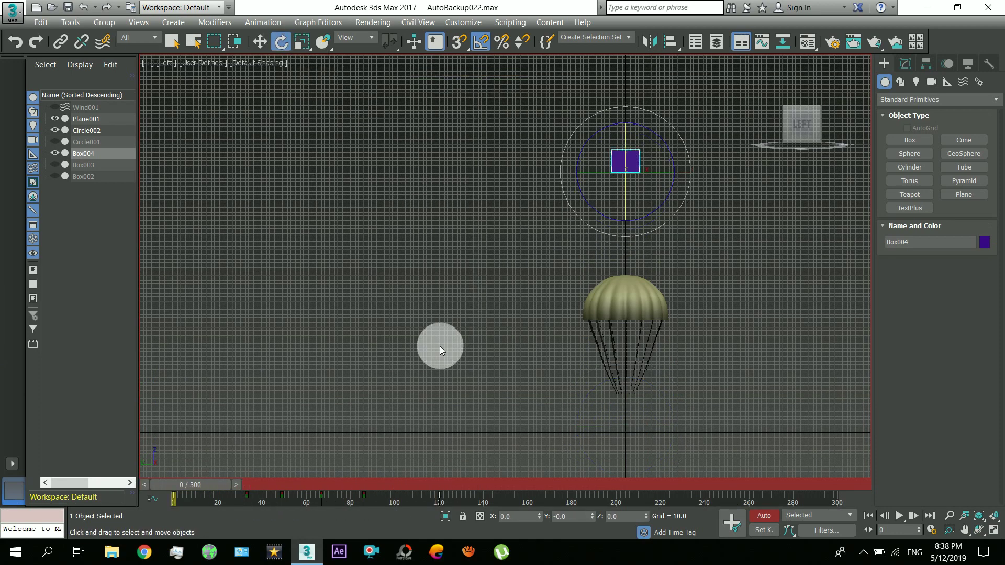
key(f)
click(523, 328)
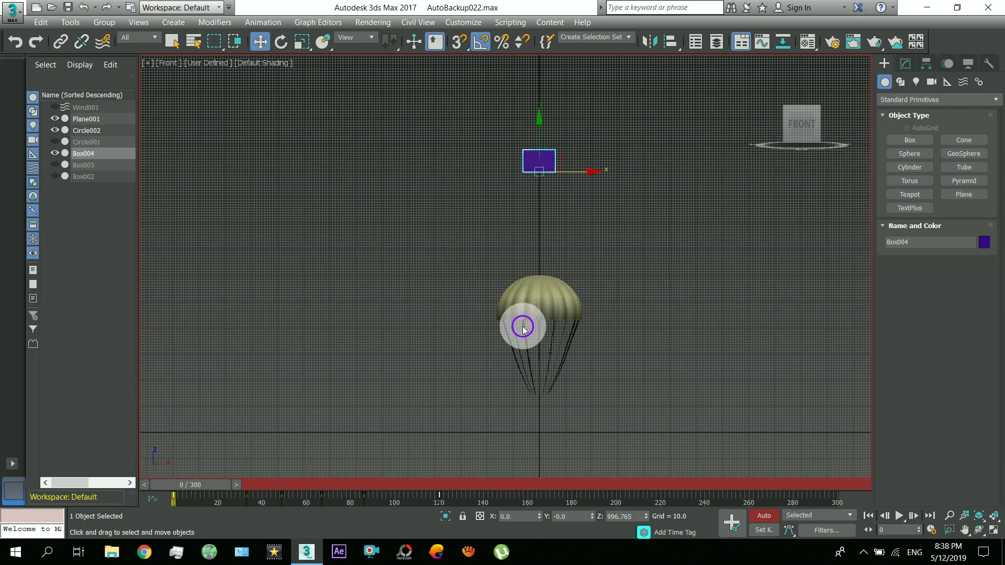
click(765, 516)
middle_drag(489, 215, 524, 263)
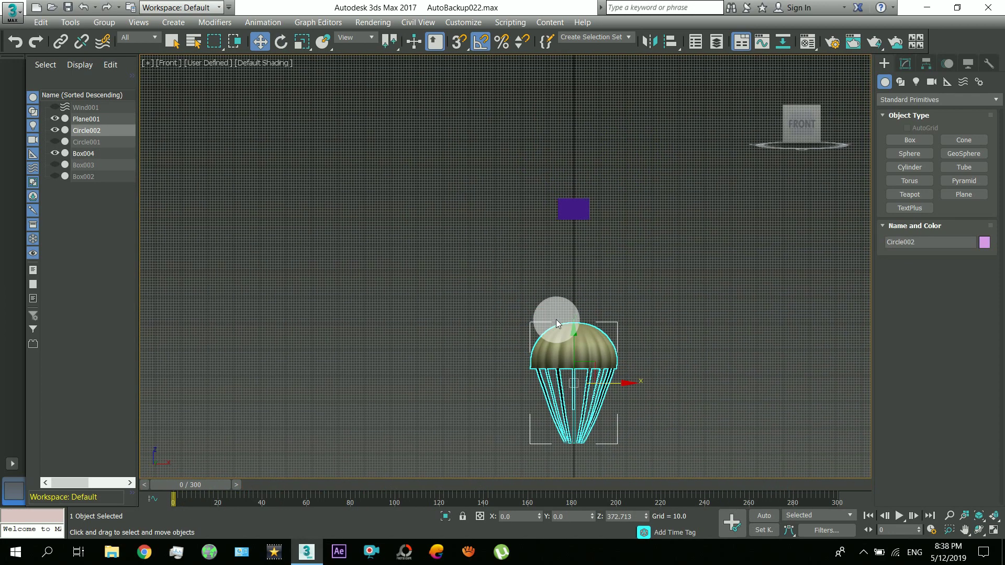
middle_drag(580, 419, 583, 398)
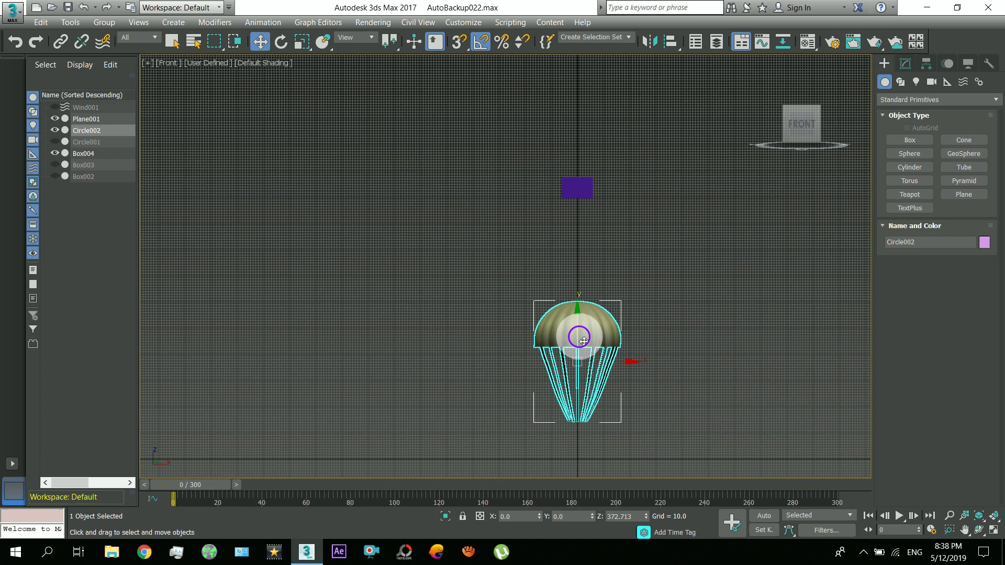
drag(584, 341, 573, 96)
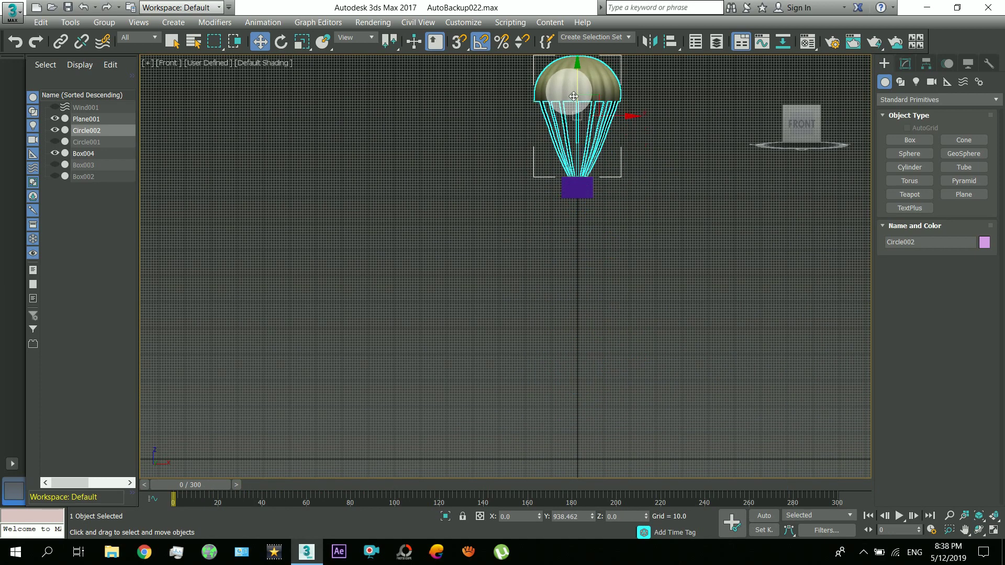
scroll(574, 97, up, 10)
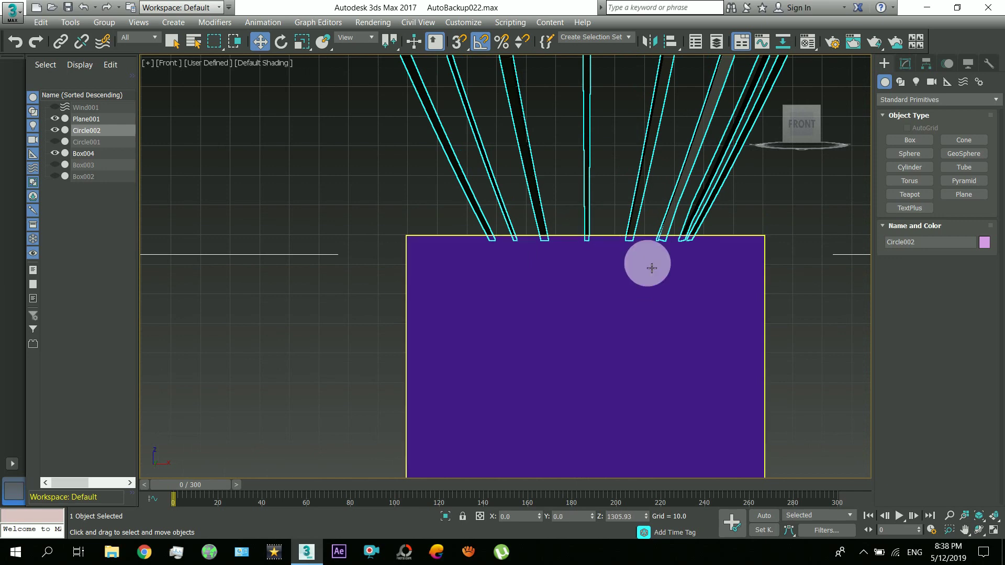
scroll(652, 268, down, 5)
scroll(652, 268, down, 3)
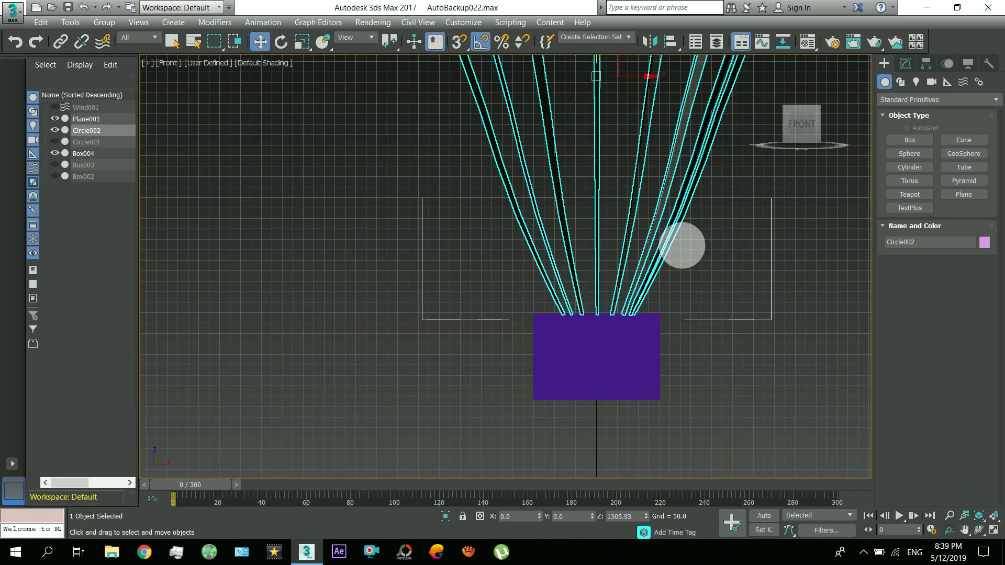
Add a Cloth modifier to Circle002 and scroll back up to its Object rollout
click(906, 63)
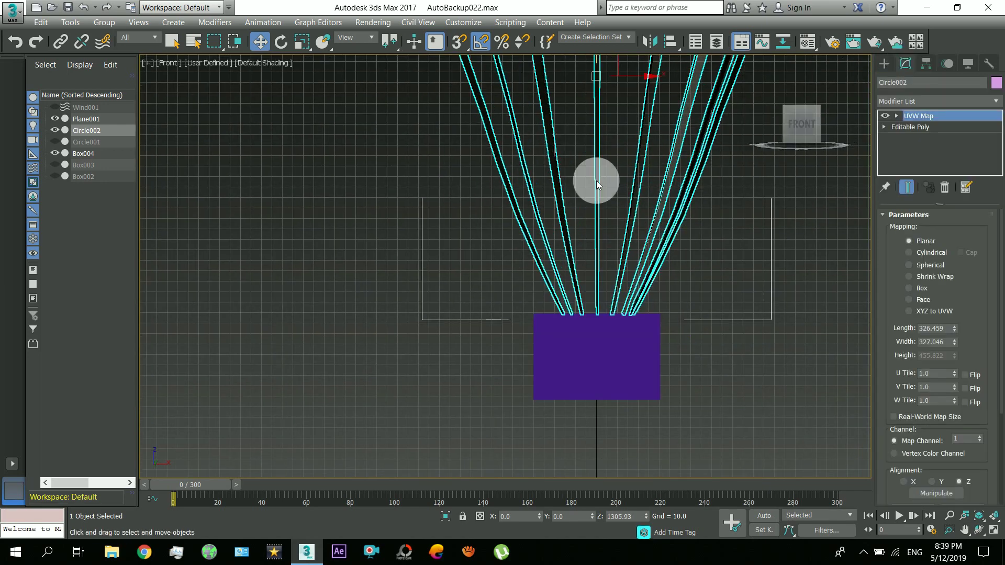
middle_drag(597, 184, 570, 247)
scroll(567, 236, down, 2)
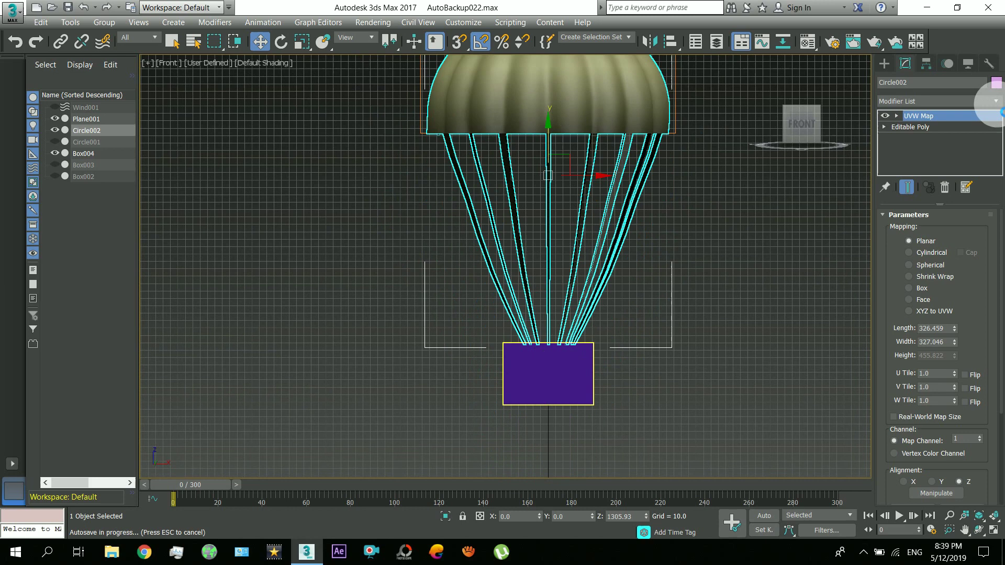
click(997, 102)
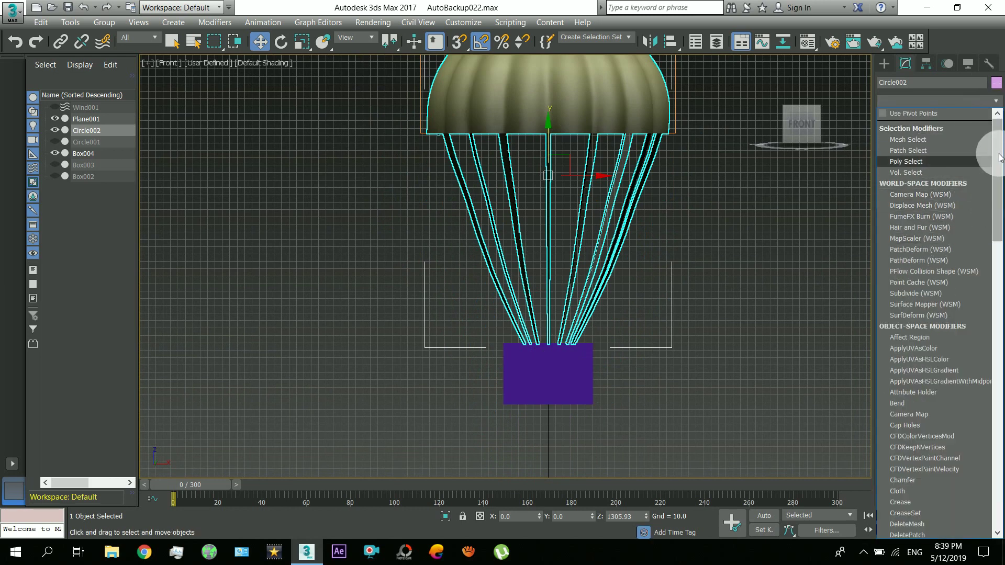
scroll(1003, 191, down, 3)
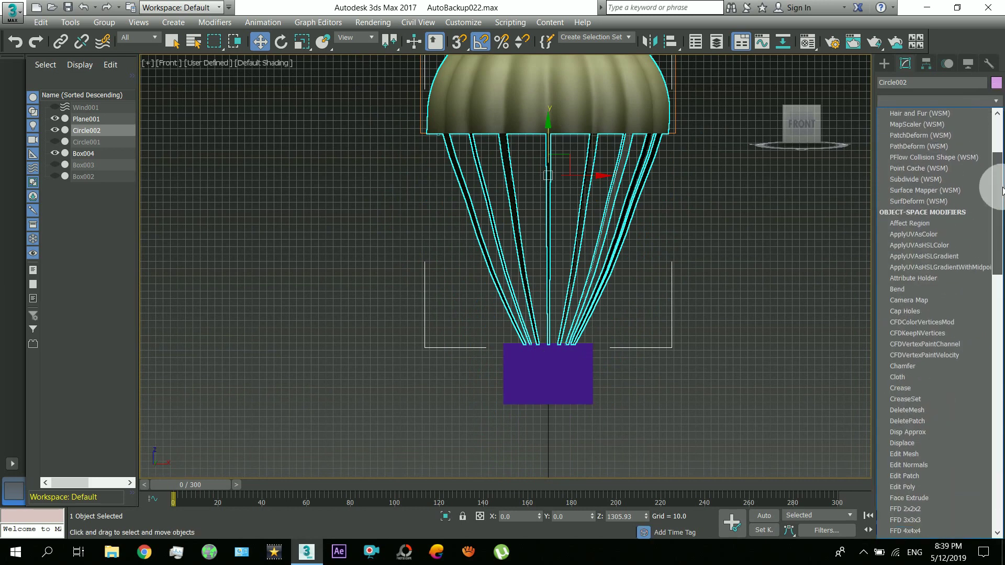
click(905, 379)
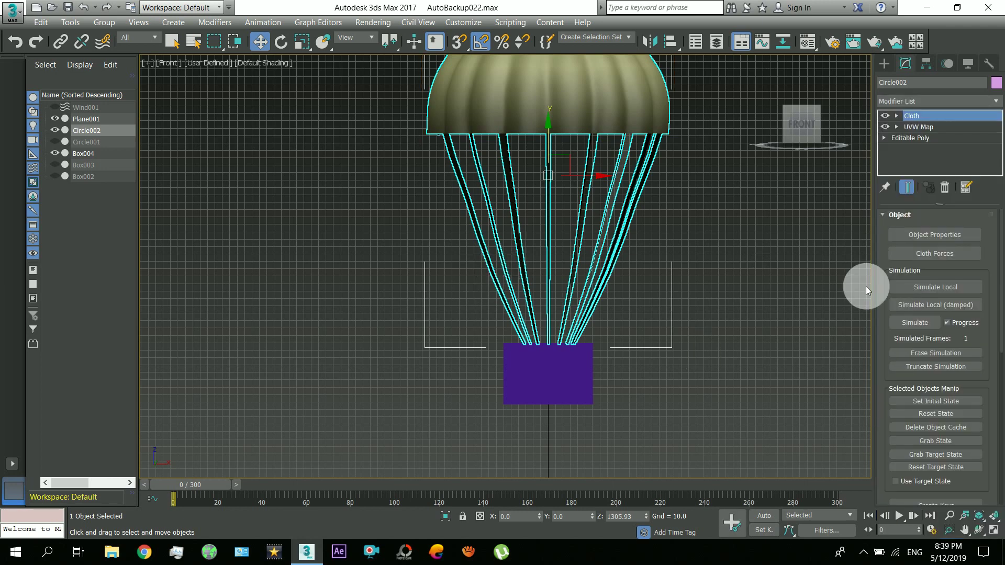
scroll(890, 269, down, 5)
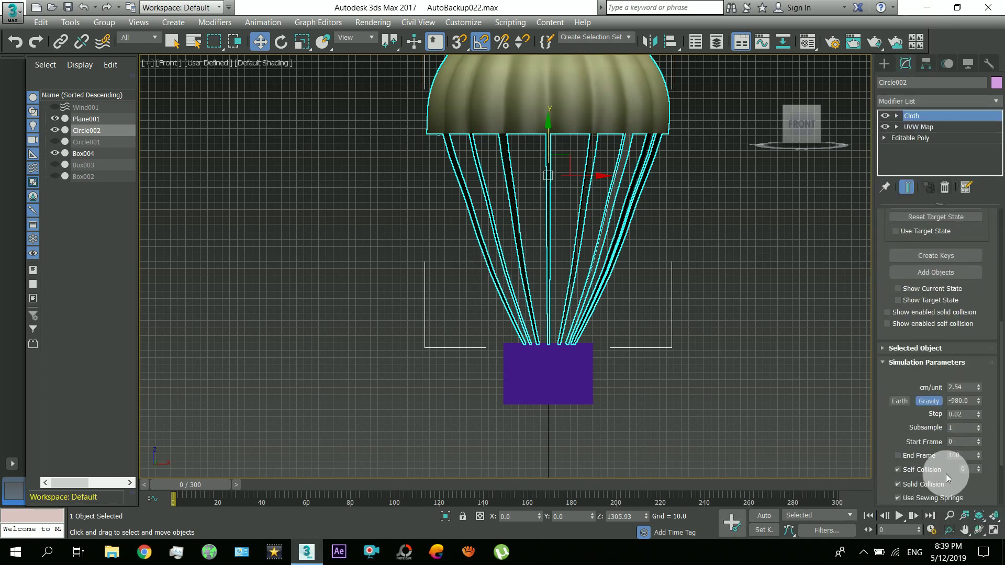
scroll(891, 417, down, 4)
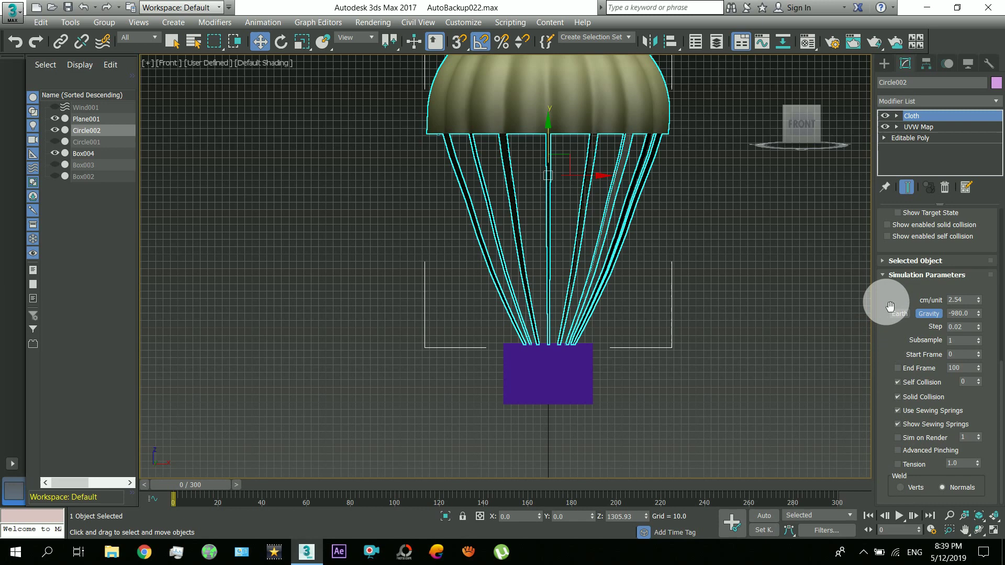
scroll(886, 365, up, 8)
scroll(893, 450, up, 6)
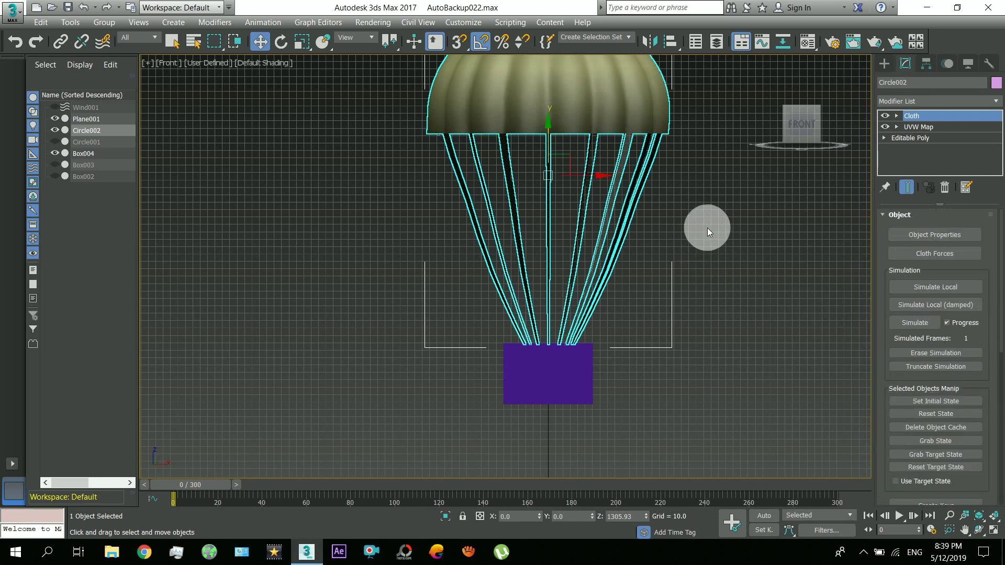
middle_drag(708, 228, 711, 259)
In Object Properties, set the parachute Circle002 to Cloth
click(964, 235)
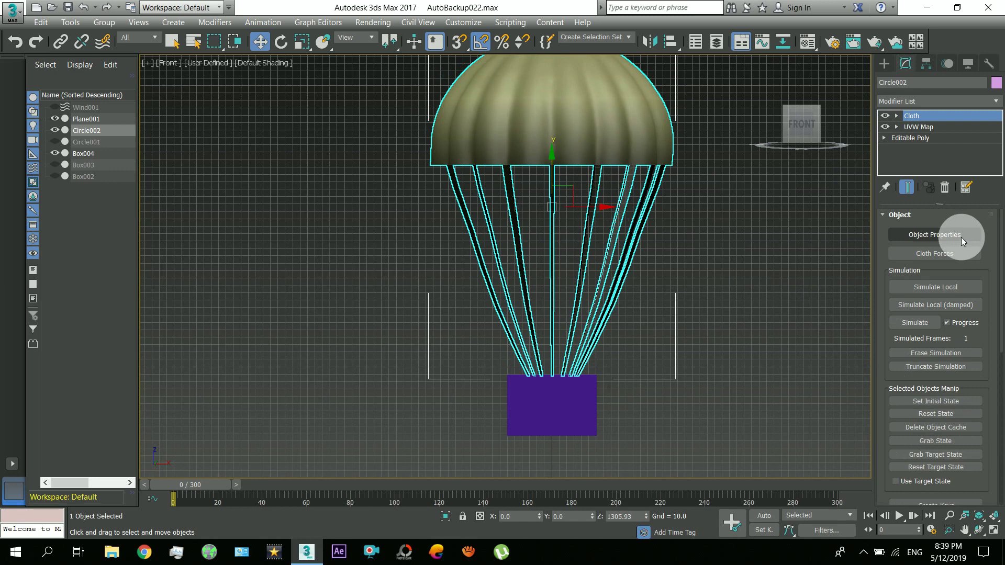
click(926, 237)
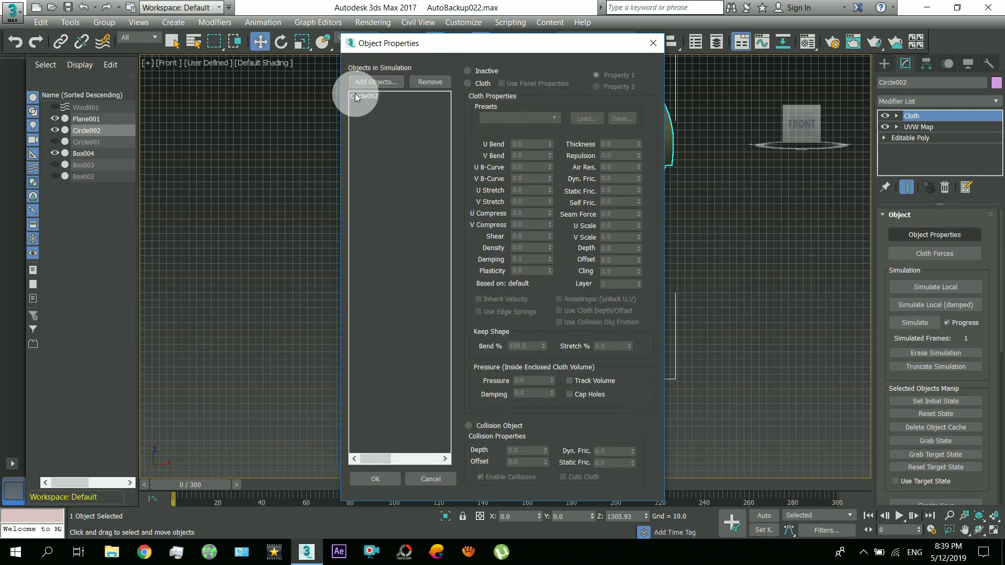
click(364, 98)
drag(431, 45, 261, 47)
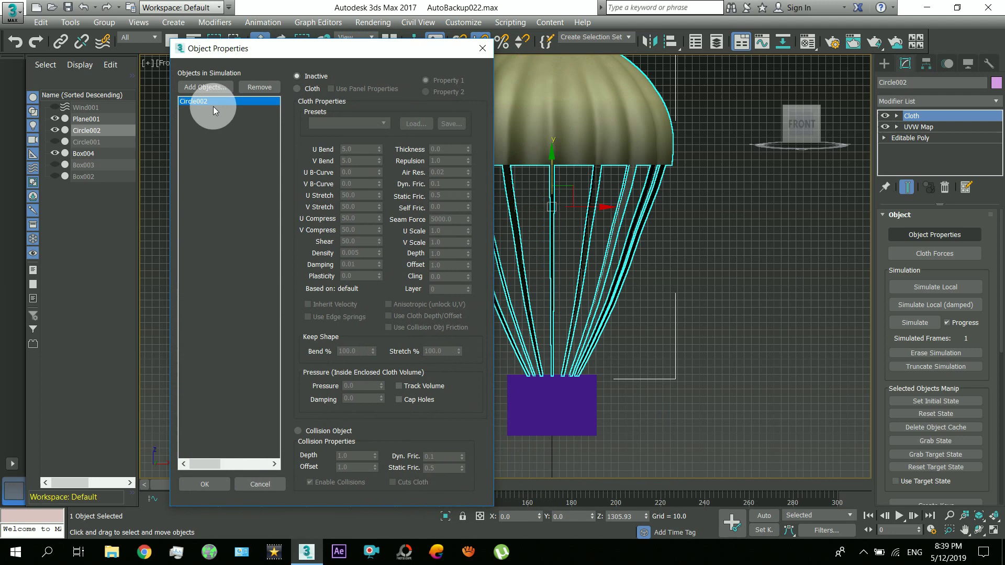
click(319, 91)
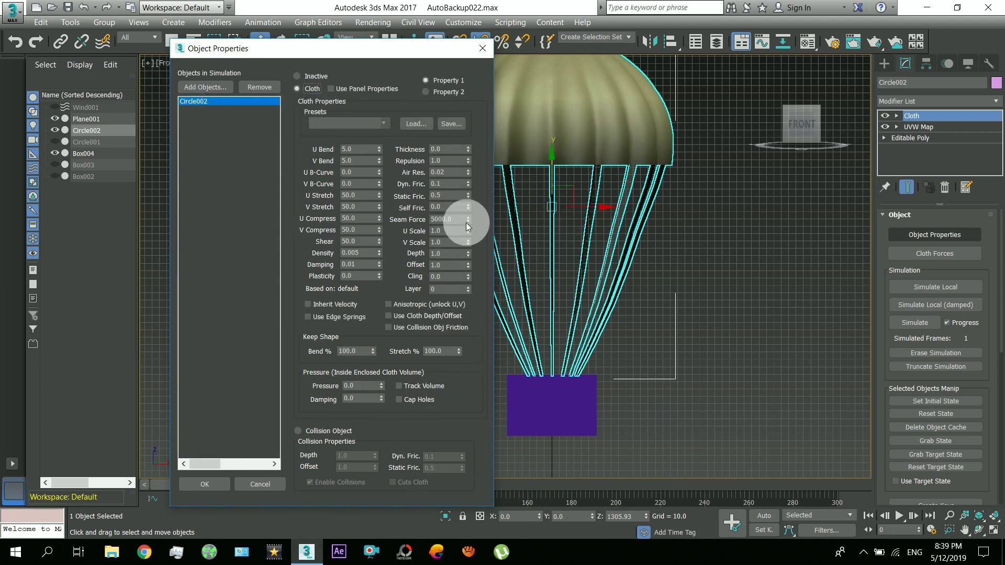
Add Box004 and Plane001 to the simulation as Collision Objects and confirm
click(200, 89)
click(48, 86)
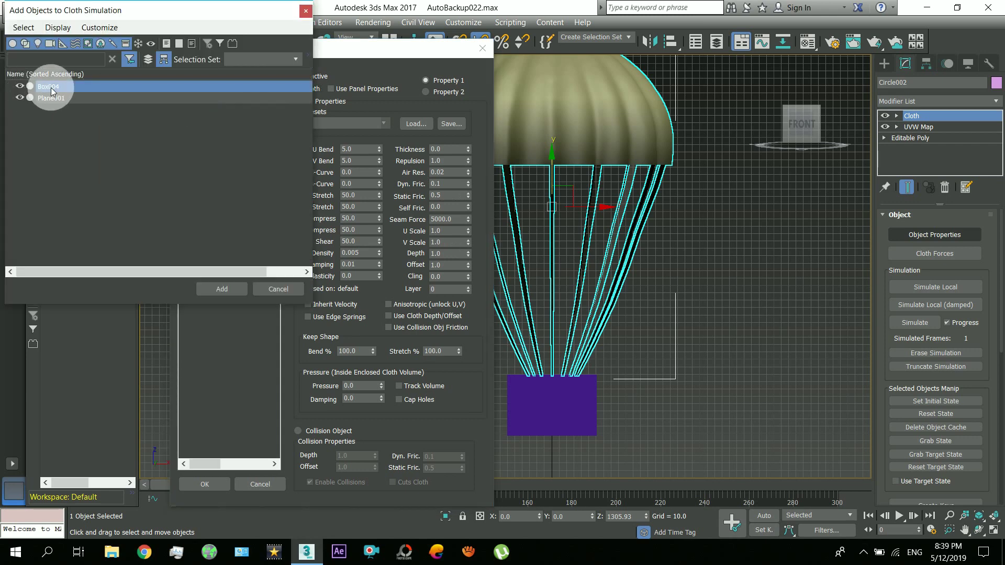
click(52, 98)
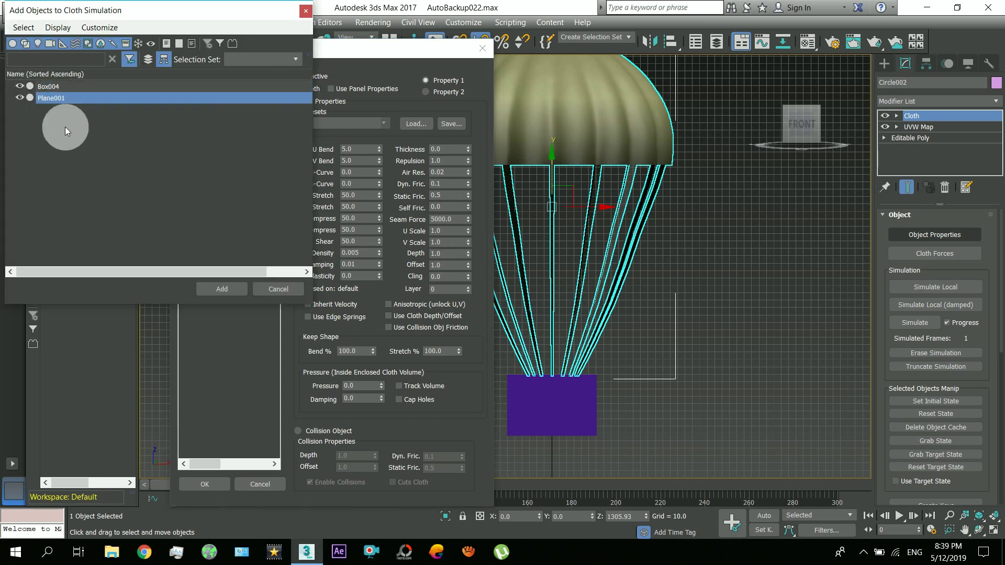
click(54, 87)
ctrl+click(53, 102)
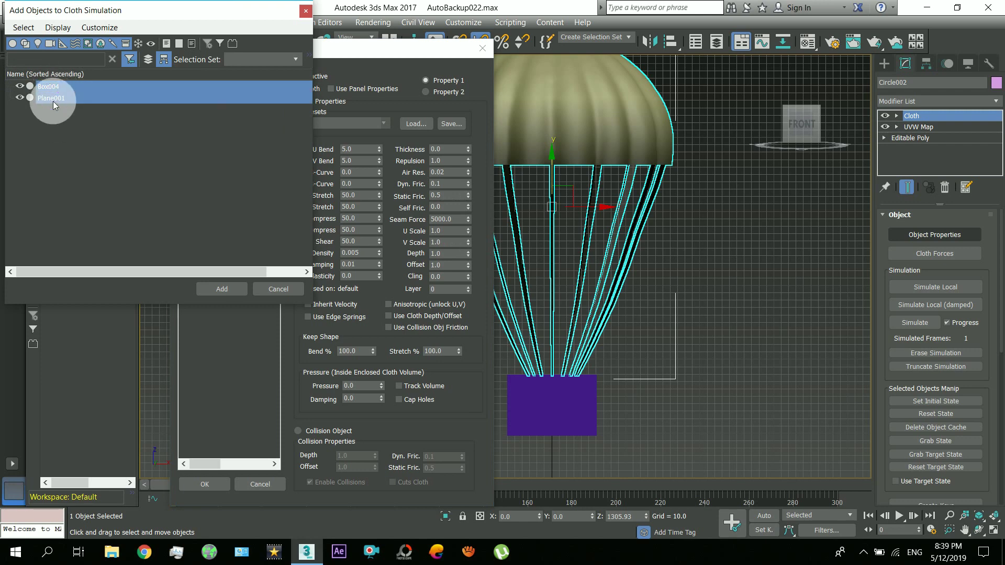
click(222, 289)
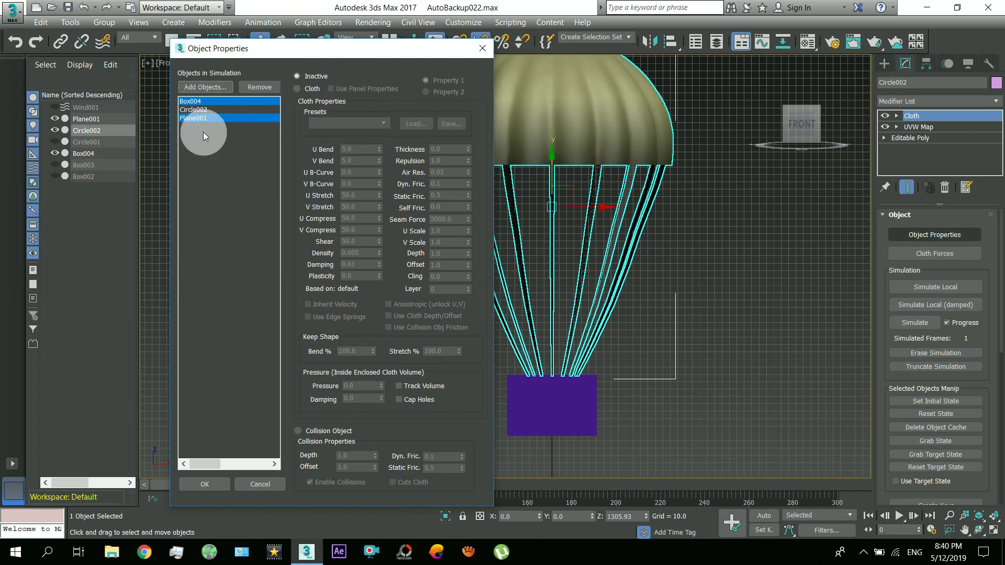
click(303, 433)
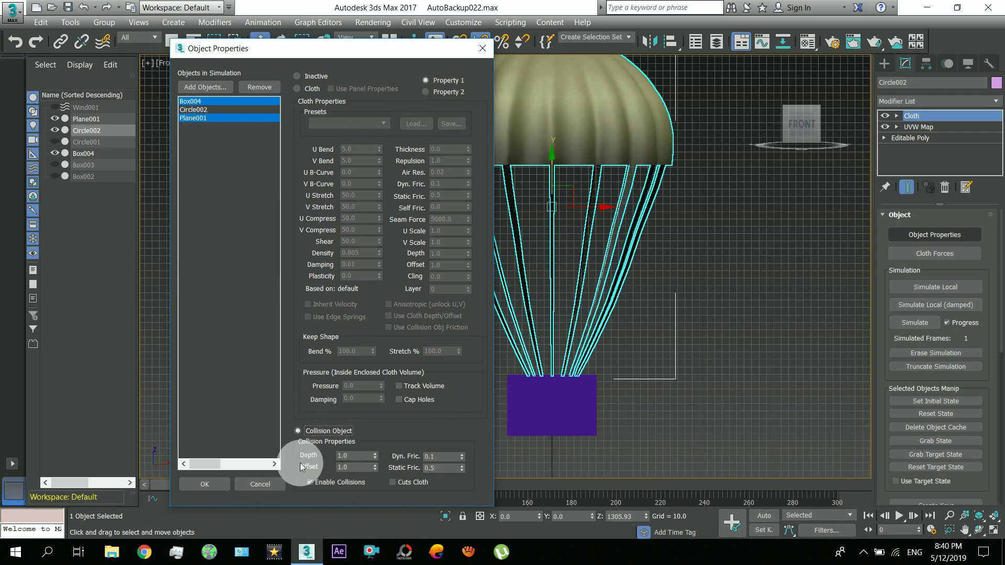
click(215, 487)
middle_drag(716, 396, 716, 334)
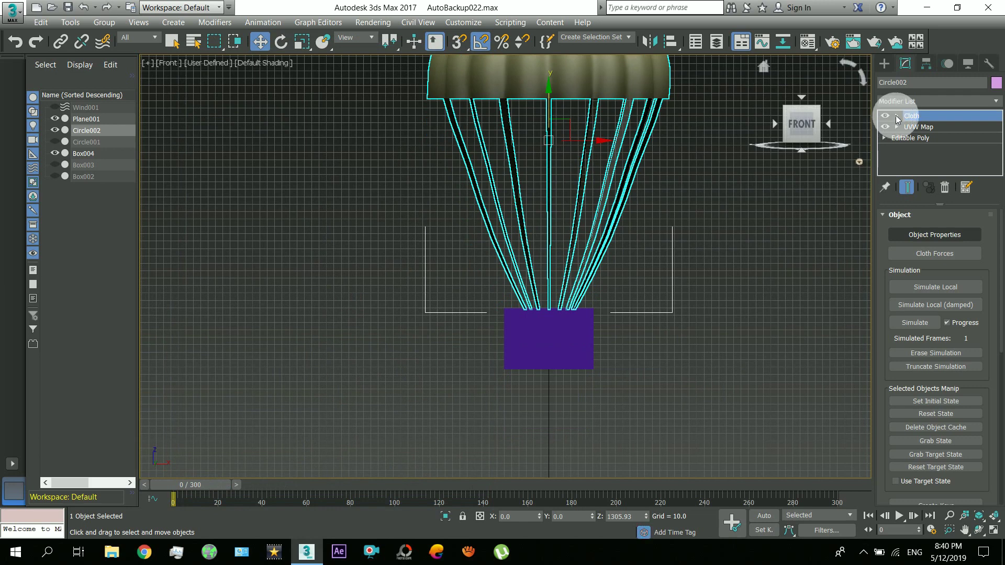
At the Cloth Group level, box-select the 32 rope-end vertices in wireframe
click(897, 116)
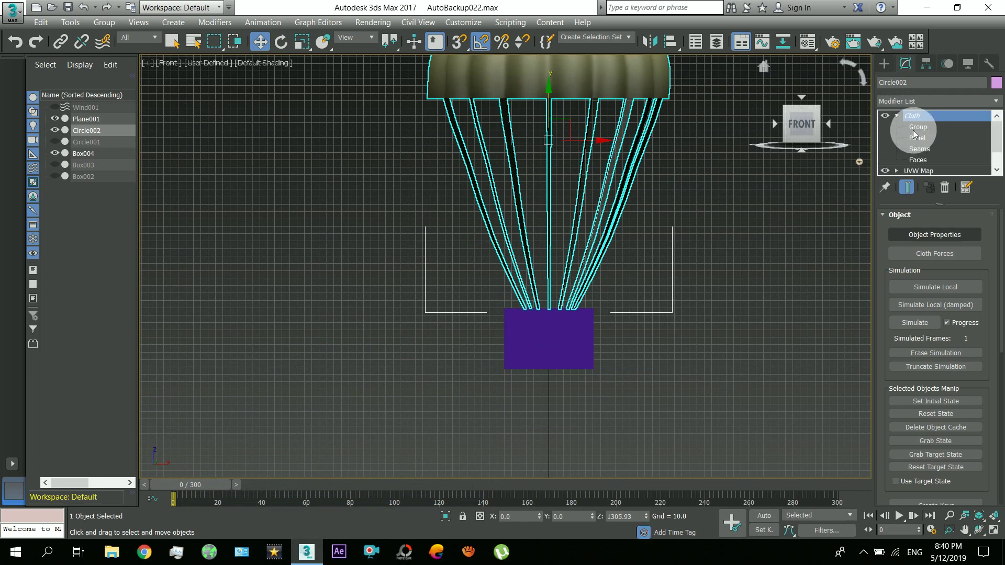
click(918, 127)
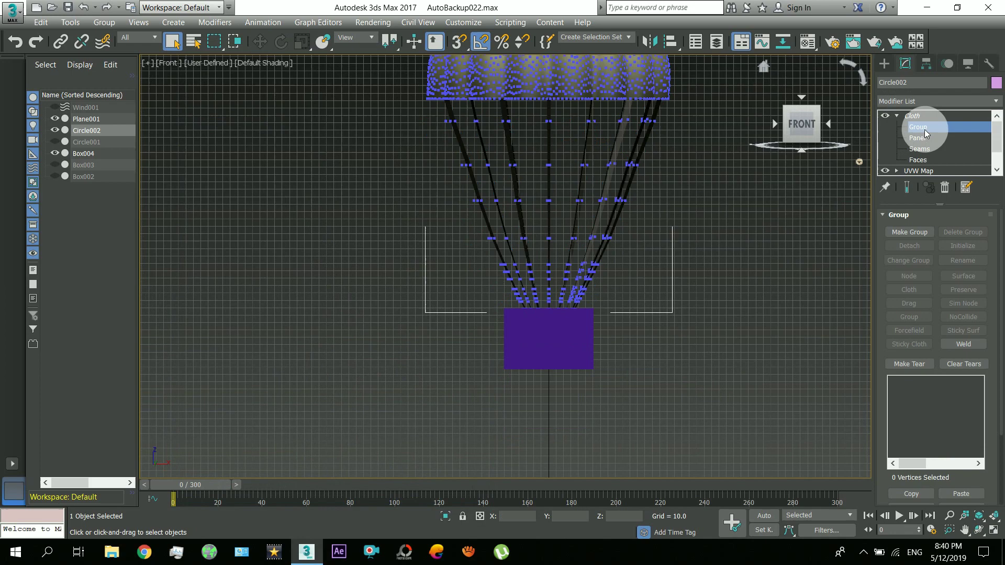
middle_drag(551, 284, 551, 338)
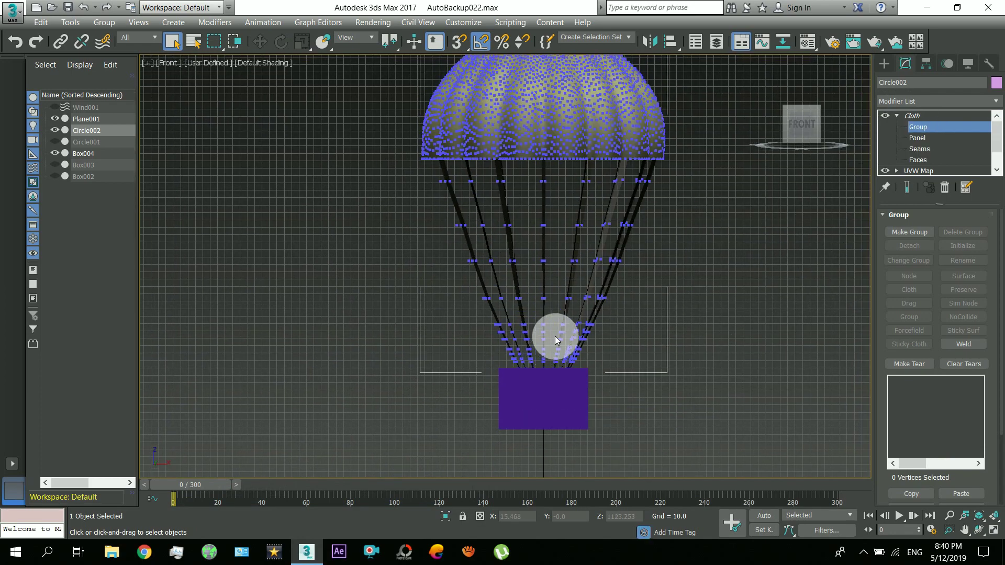
key(F3)
scroll(551, 405, up, 6)
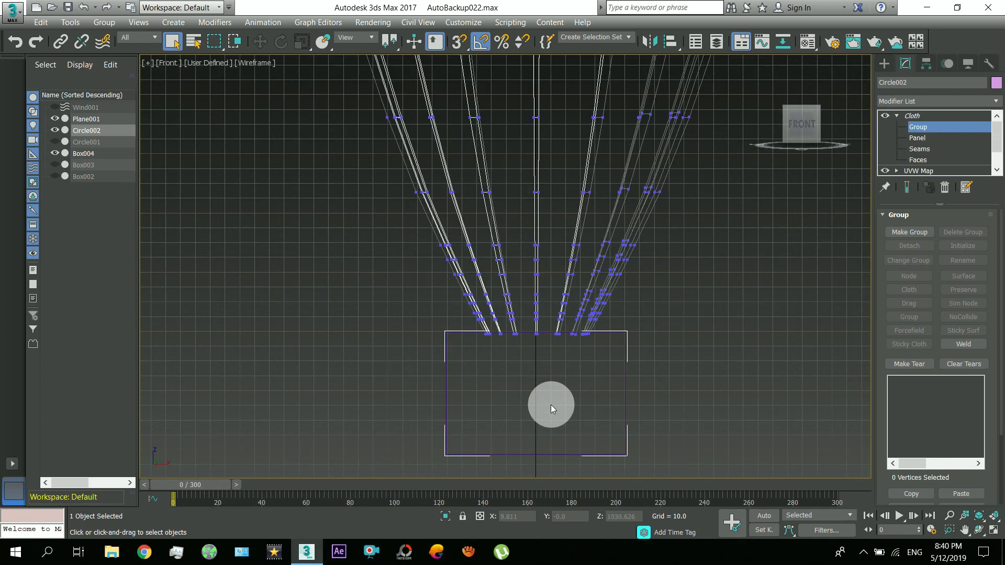
drag(388, 253, 756, 304)
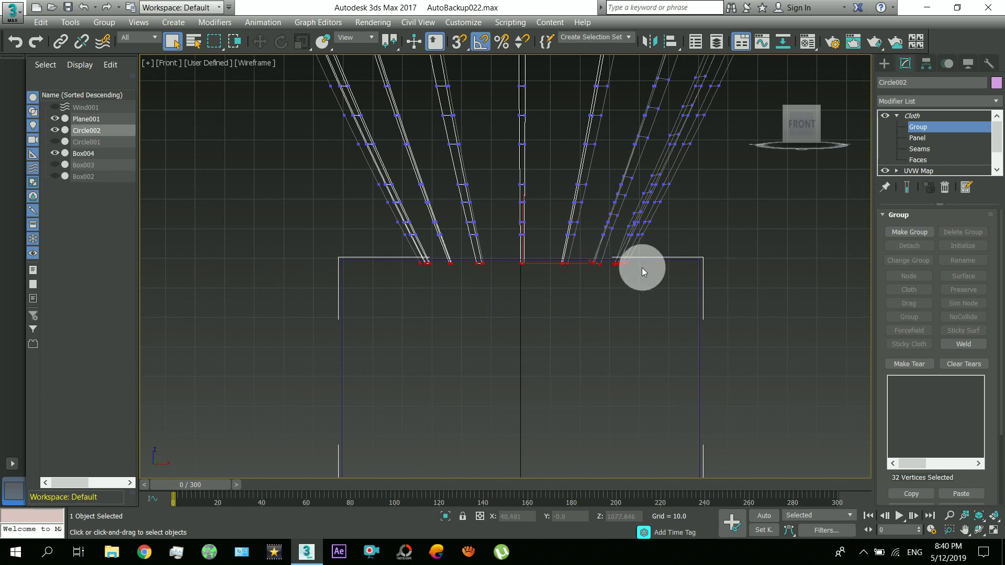
Make them a group named 'attachment' and bind it as a Sim Node to Box004
click(910, 232)
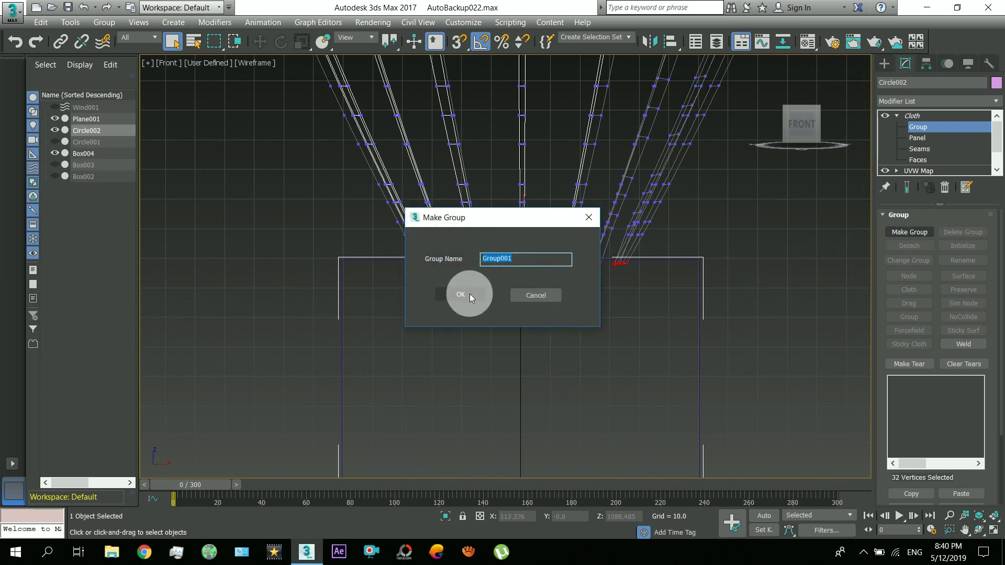
text(attachment)
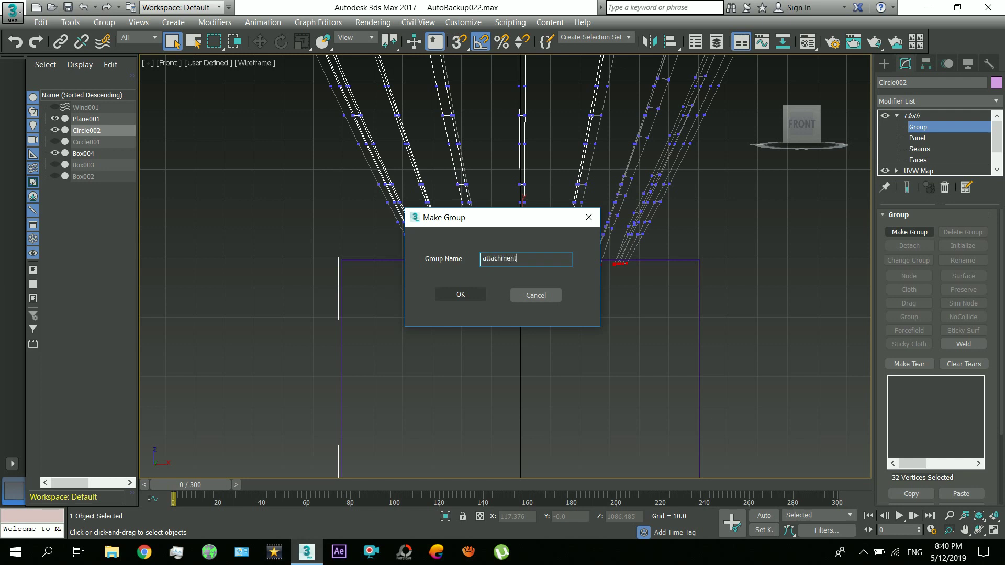
click(461, 294)
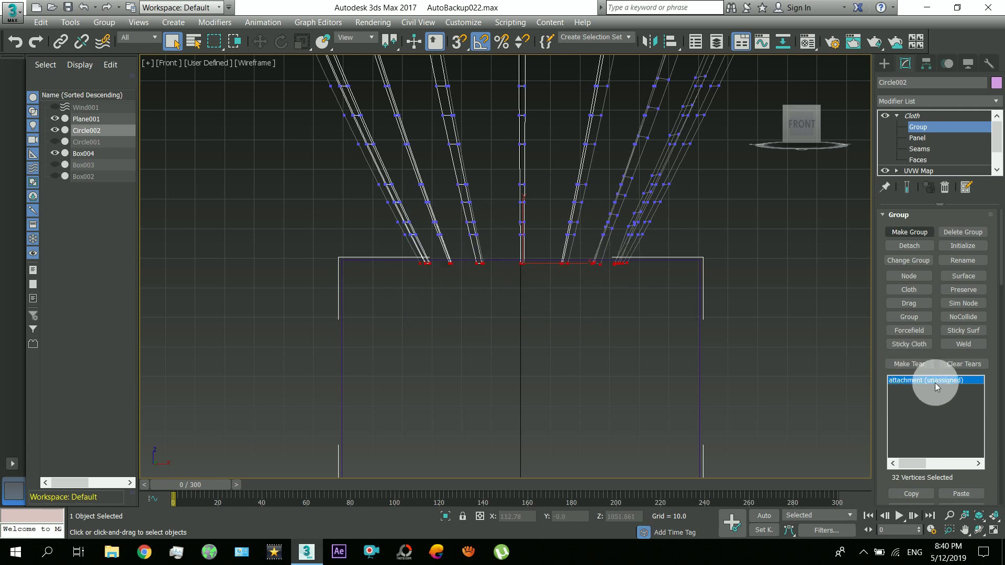
click(962, 307)
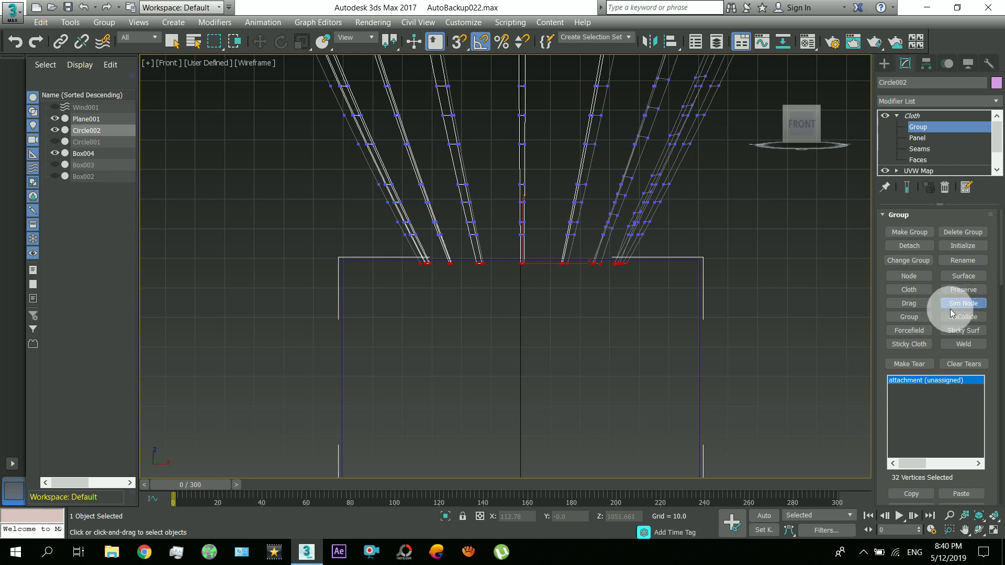
click(703, 266)
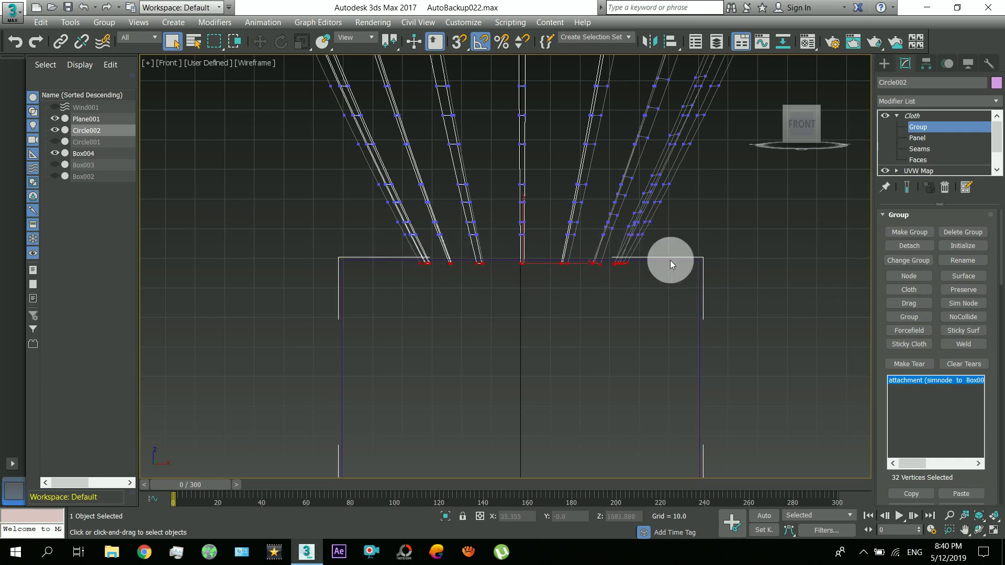
scroll(718, 334, down, 3)
Box-select all the vertices along the parachute cords
scroll(718, 335, down, 4)
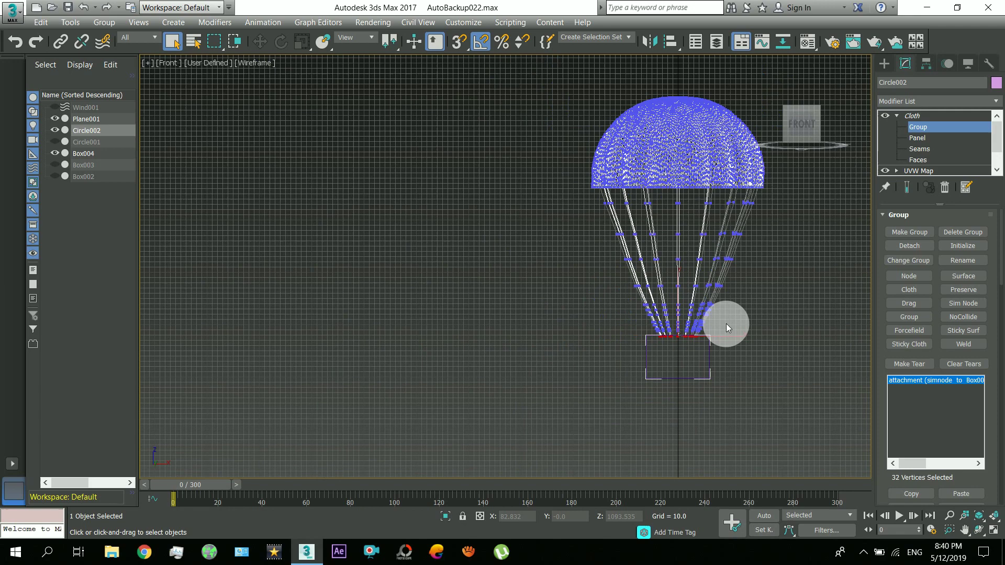
middle_drag(727, 323, 662, 324)
scroll(659, 314, up, 2)
scroll(659, 314, down, 2)
scroll(659, 315, up, 2)
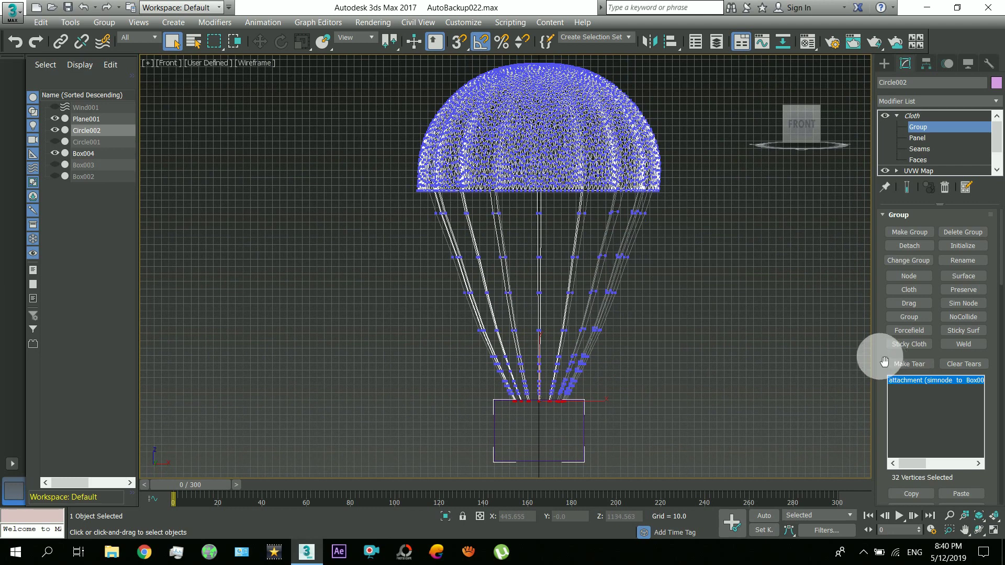
mouse_move(883, 361)
mouse_down()
mouse_move(888, 347)
mouse_move(887, 367)
mouse_up()
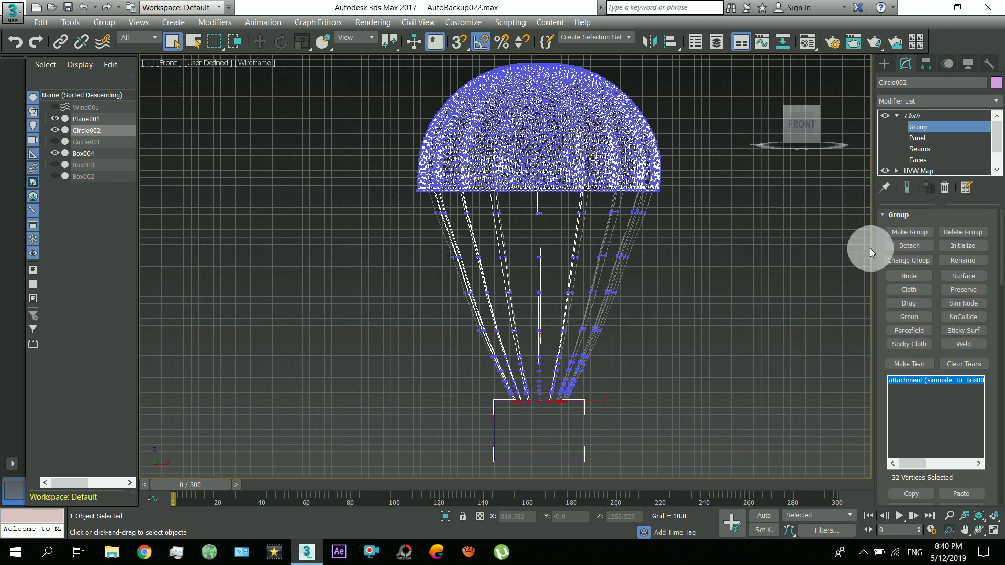
drag(407, 204, 724, 435)
Return to shaded view and put the 384 cord vertices in a new group named 'ropes'
mouse_move(782, 141)
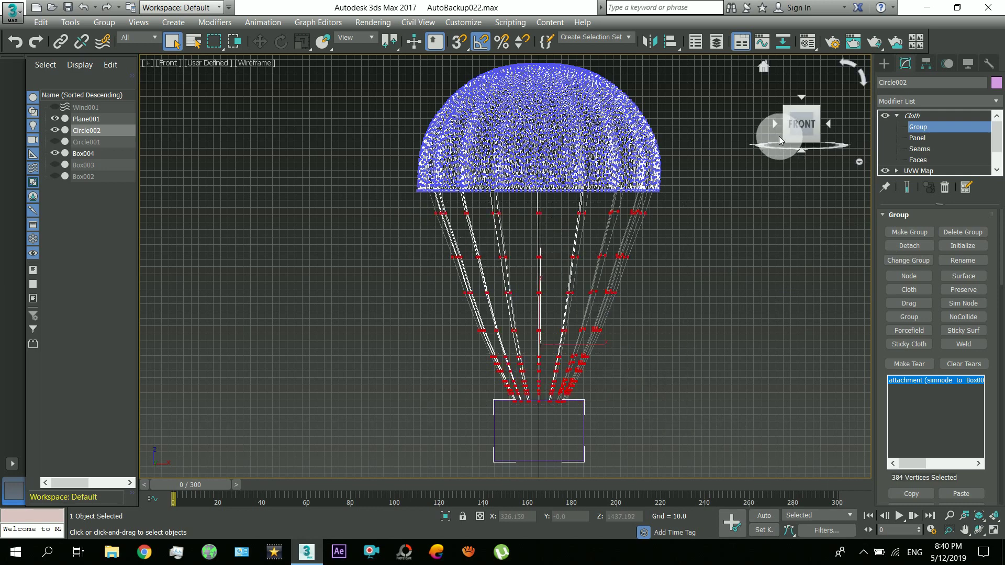
key(F3)
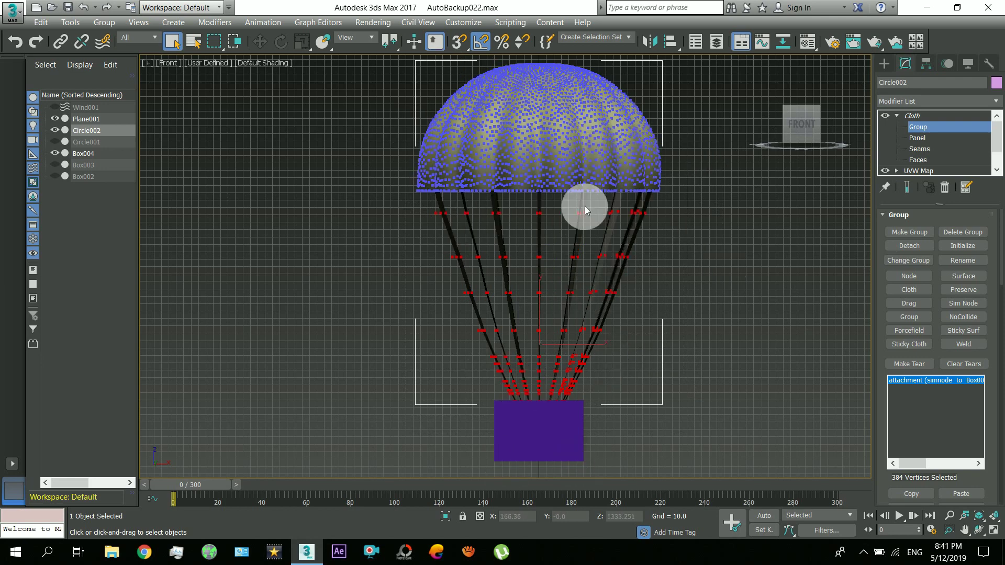
click(925, 235)
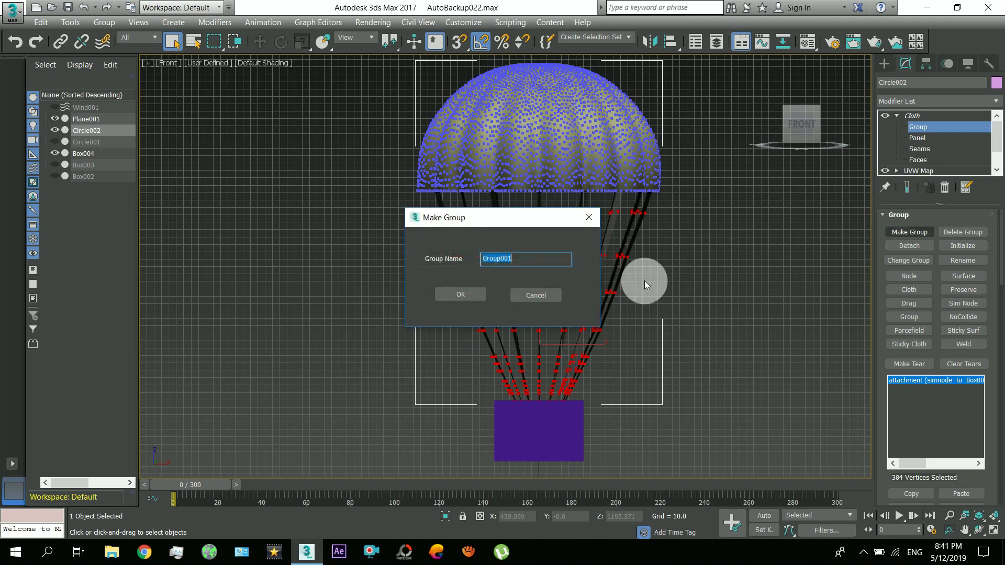
text(ropes)
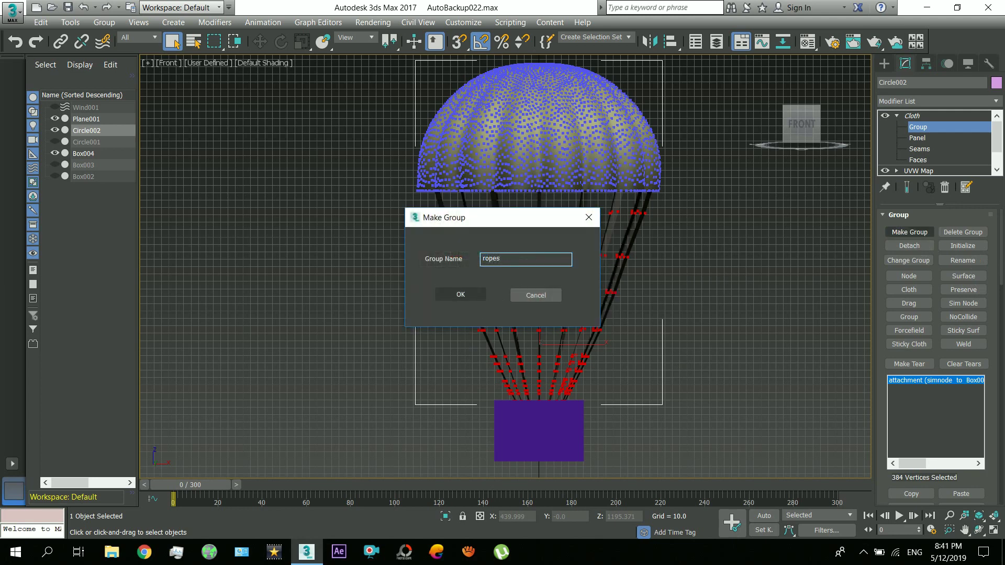
key(Return)
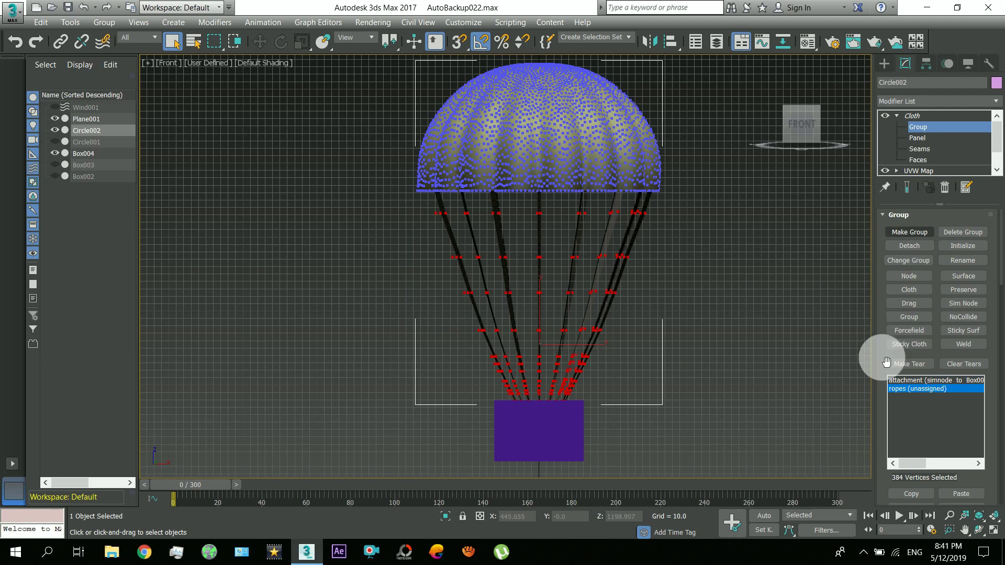
scroll(884, 334, down, 1)
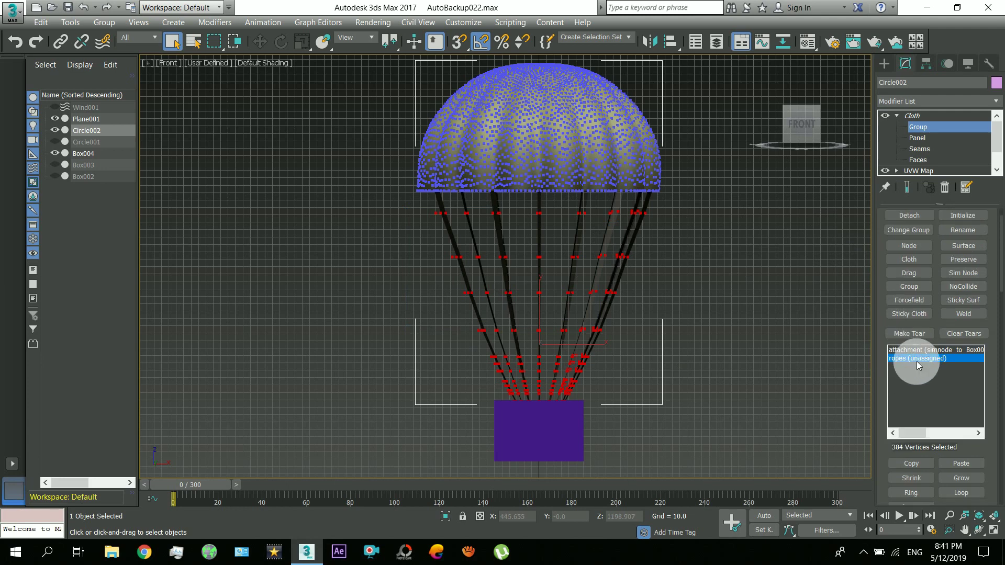
drag(891, 382, 889, 81)
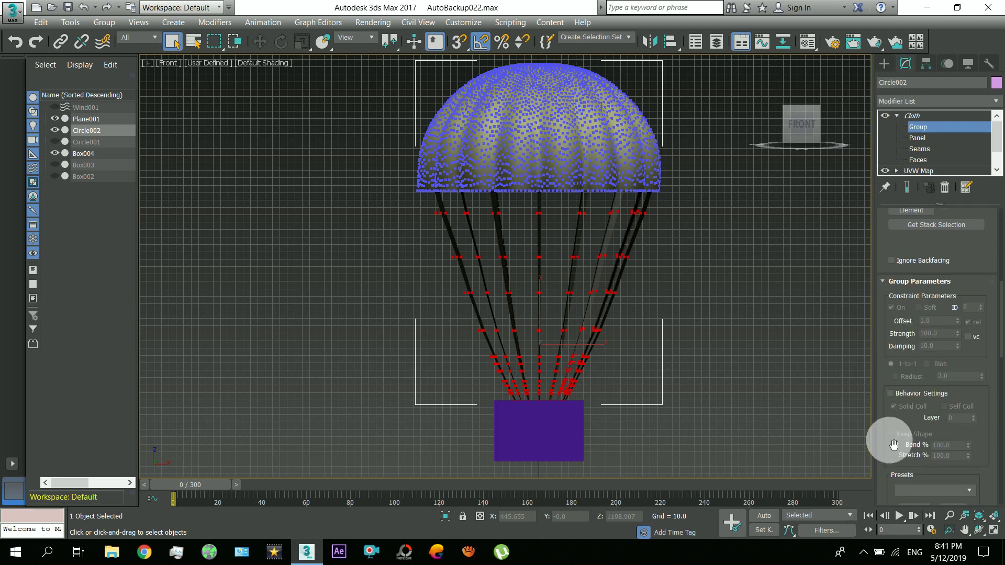
Enable Behavior Settings, Solid Coll and Self Coll for the ropes group
click(899, 285)
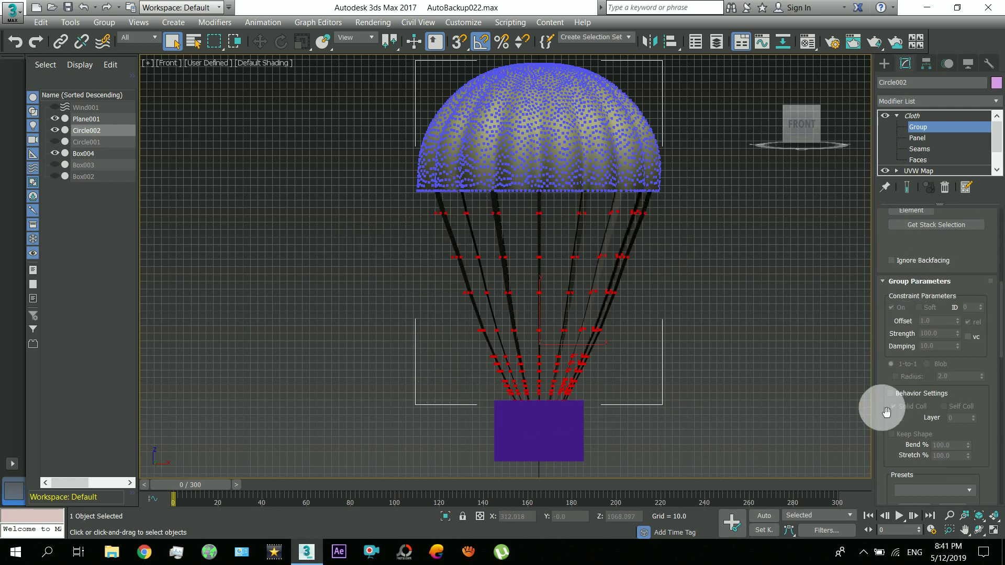
drag(887, 412, 893, 366)
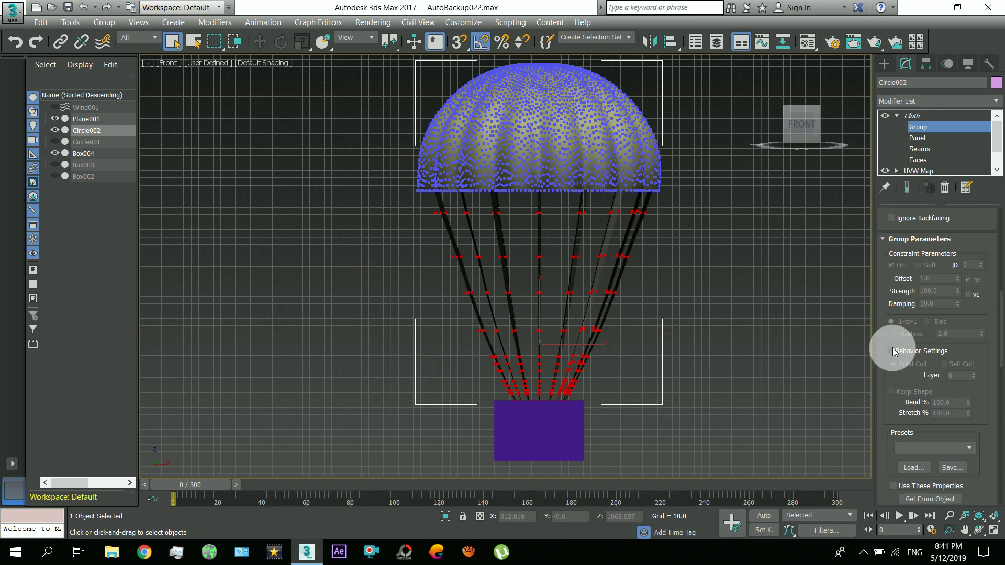
click(892, 352)
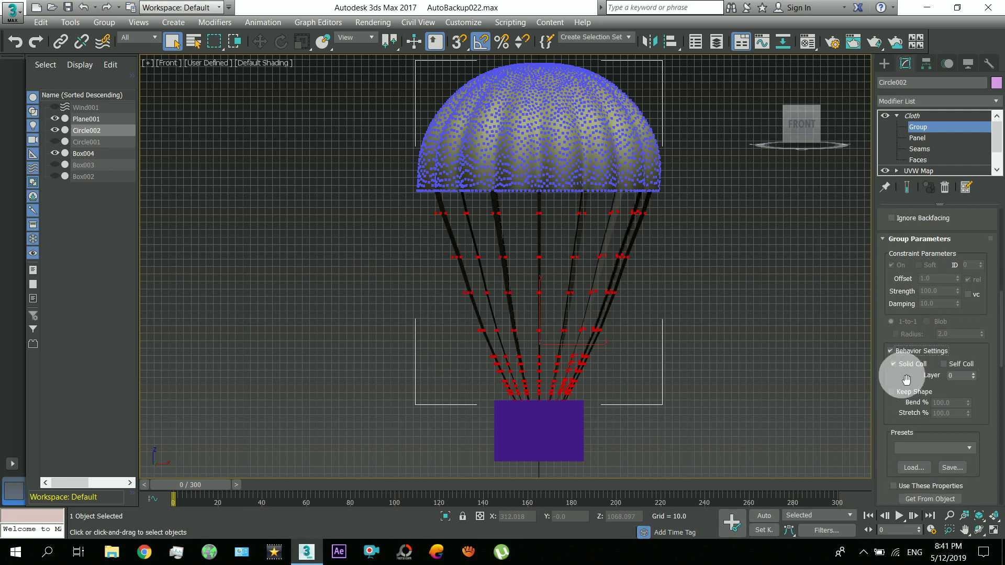
click(945, 365)
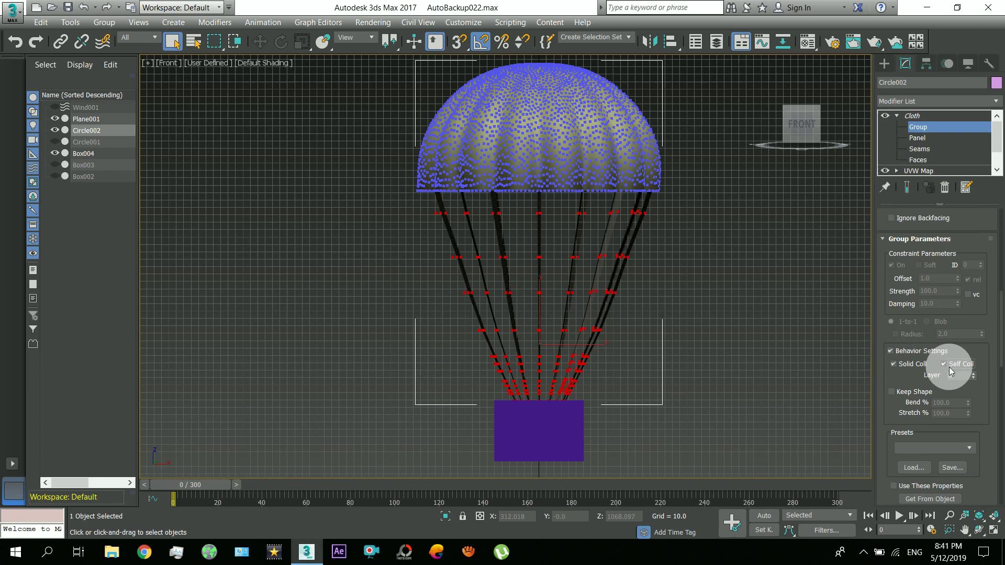
mouse_move(892, 426)
mouse_down()
mouse_move(904, 315)
mouse_move(897, 202)
mouse_up()
mouse_move(891, 359)
mouse_down()
mouse_move(898, 298)
mouse_move(946, 243)
mouse_up()
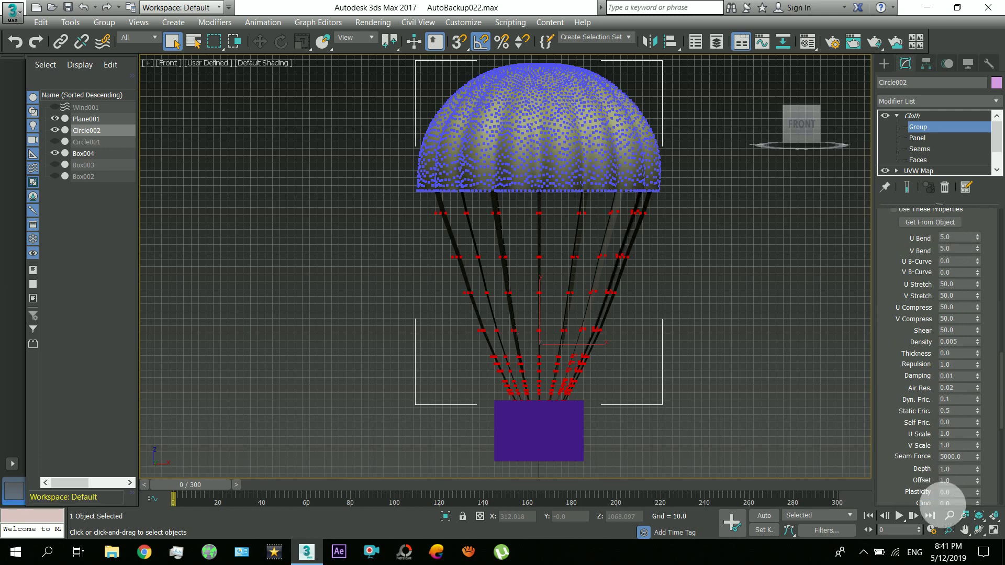
drag(905, 366, 906, 348)
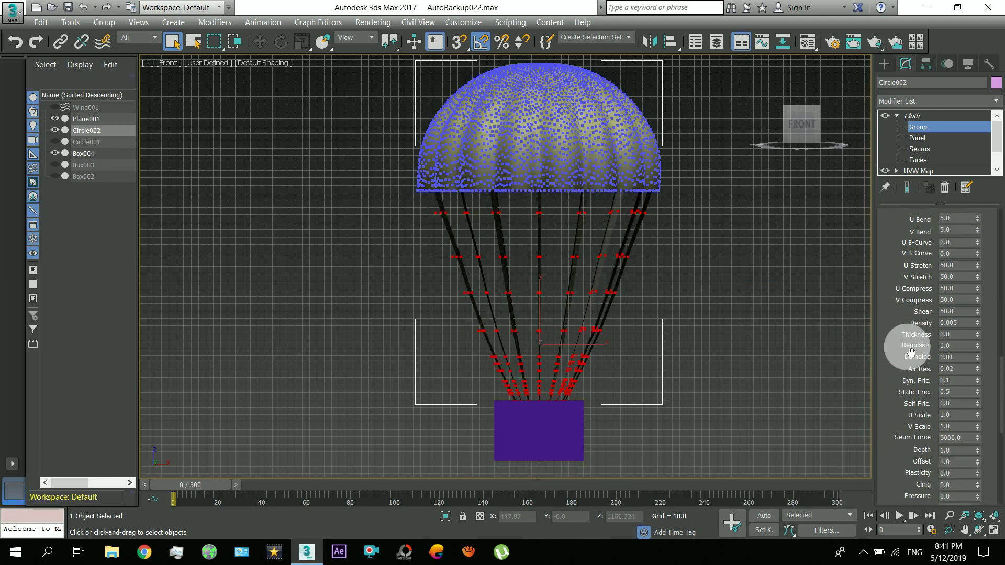
drag(906, 287, 905, 318)
scroll(909, 323, up, 1)
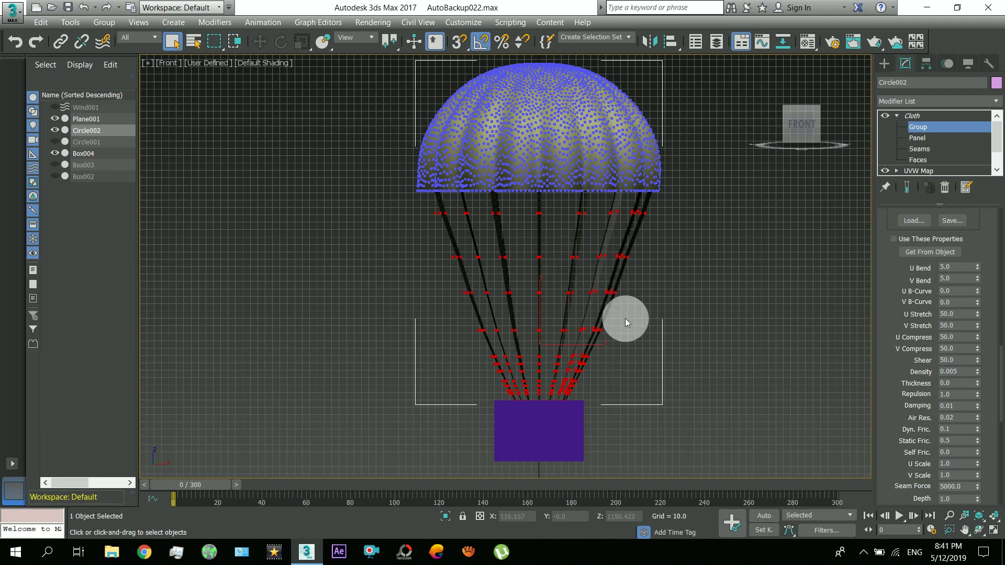
Set the ropes group's U/V Bend to 1000 and U/V Stretch to 500
double_click(951, 267)
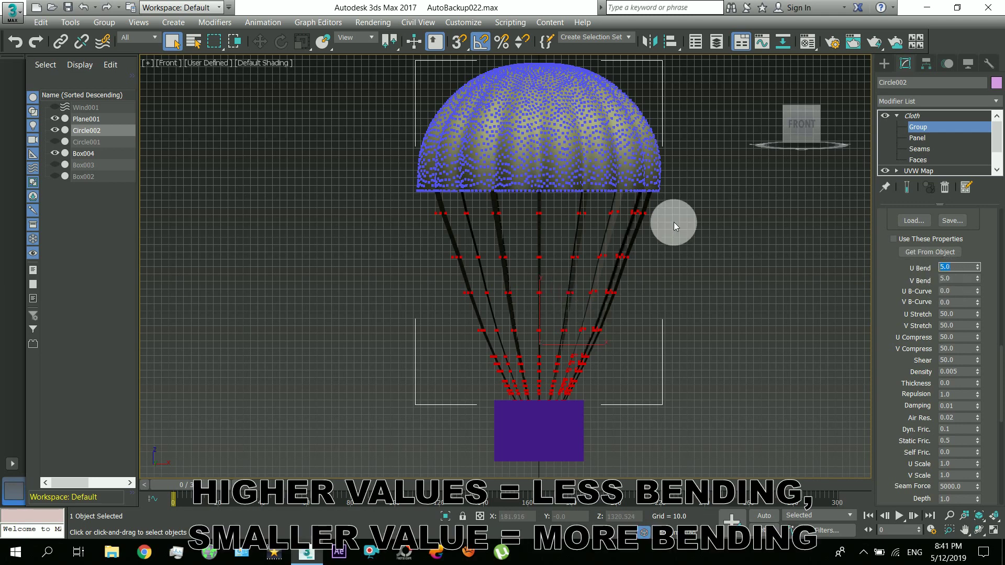
text(1000)
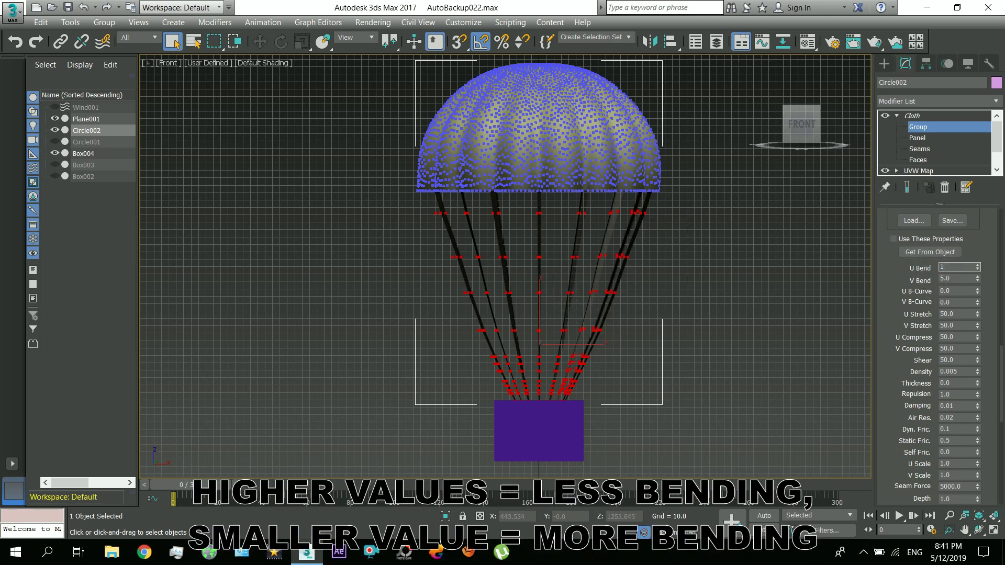
click(909, 287)
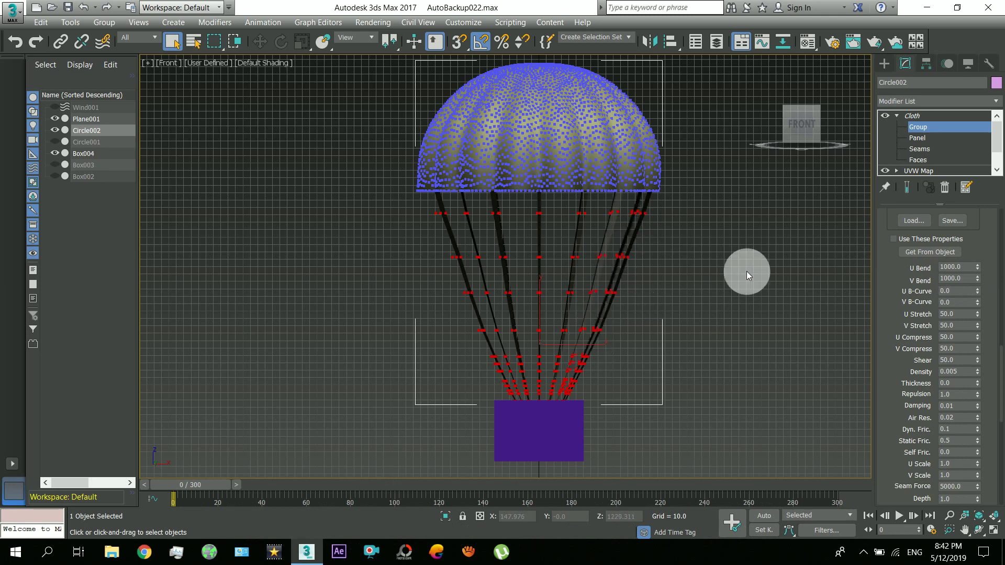
drag(910, 347, 926, 318)
double_click(948, 300)
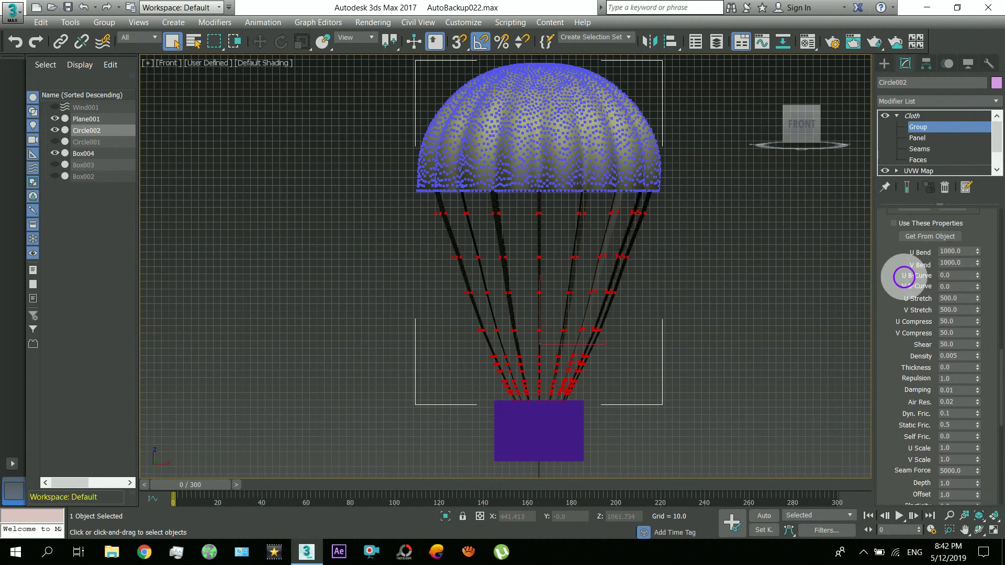
scroll(914, 264, down, 1)
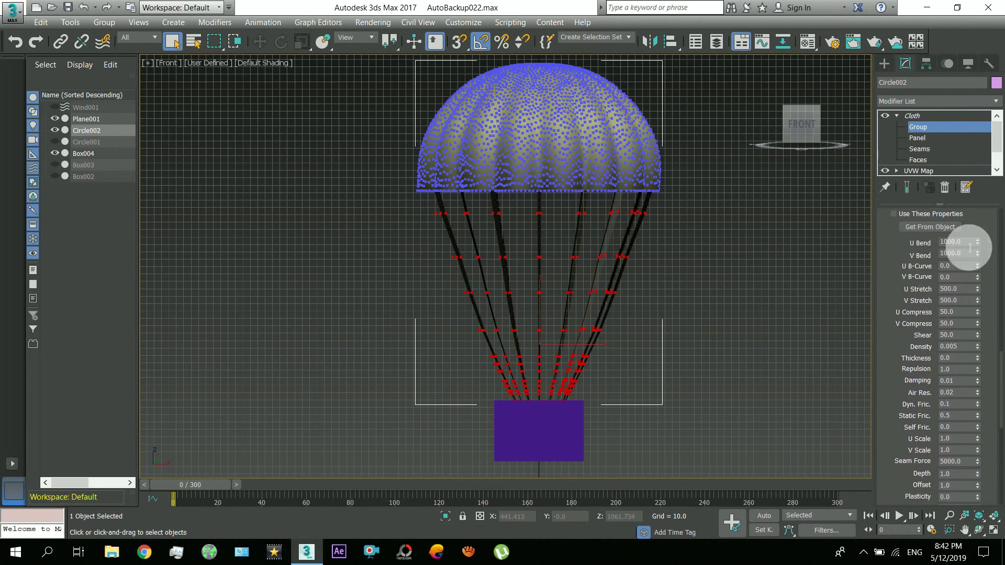
drag(968, 243, 926, 262)
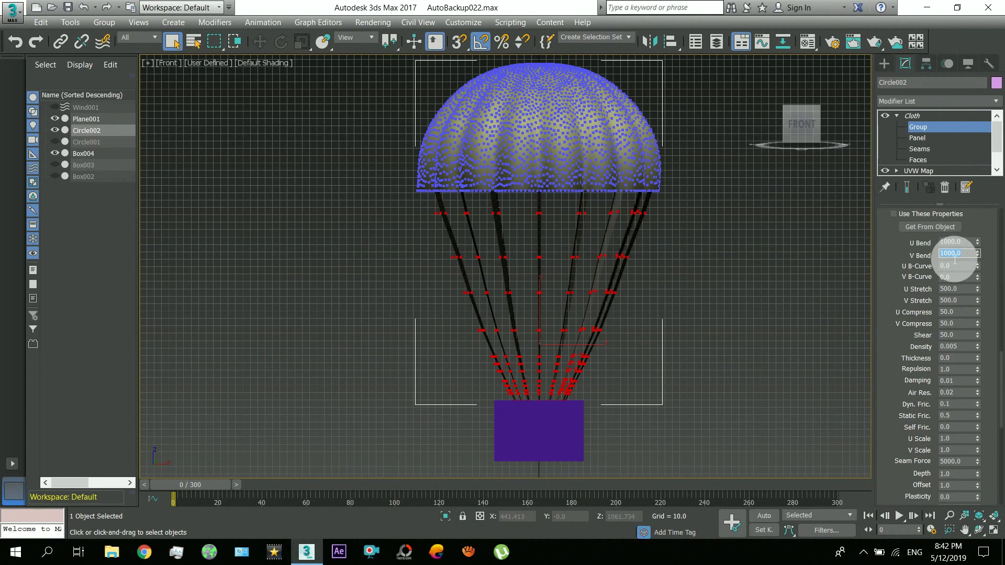
drag(893, 319, 894, 316)
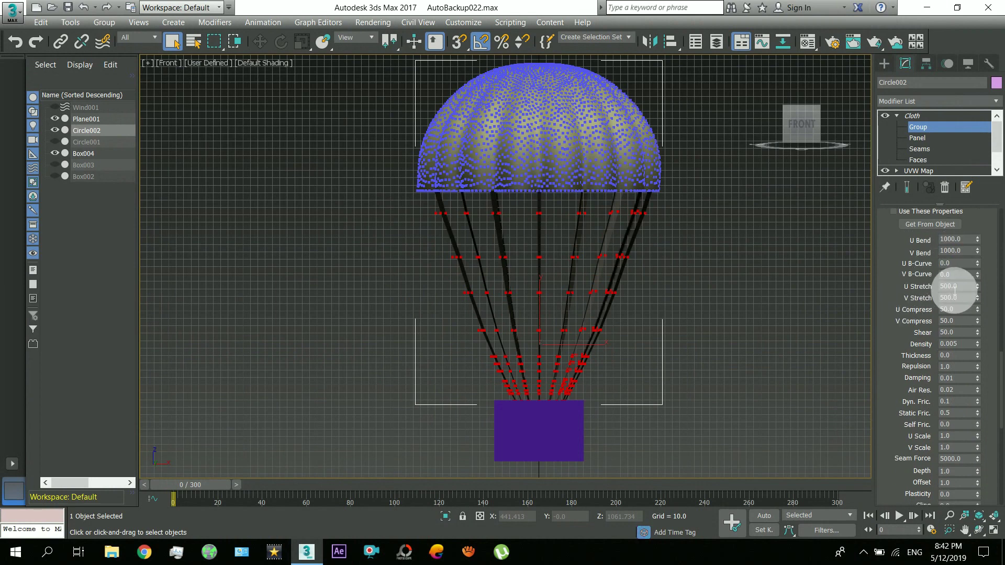
drag(898, 369, 903, 349)
drag(903, 418, 897, 449)
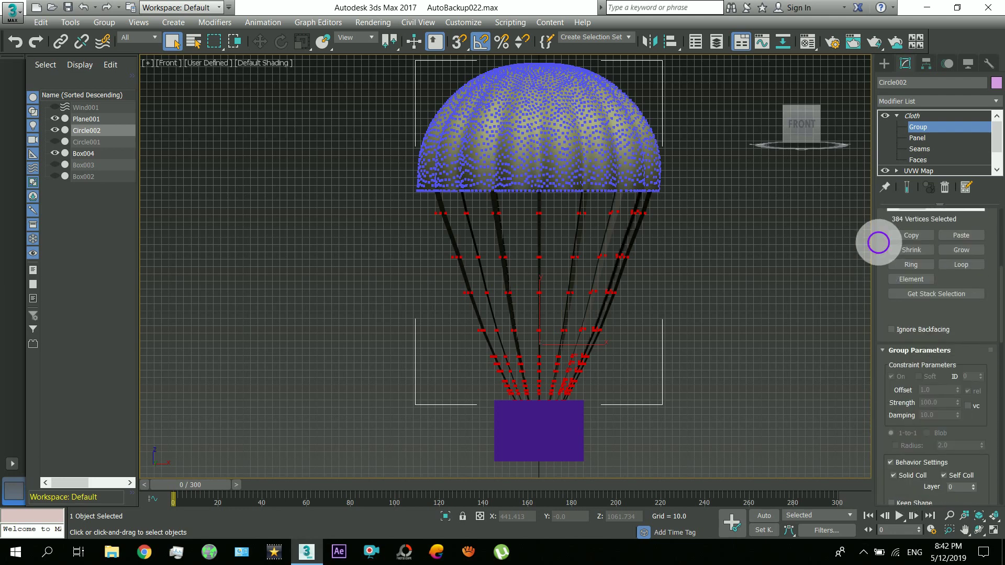
drag(879, 240, 885, 505)
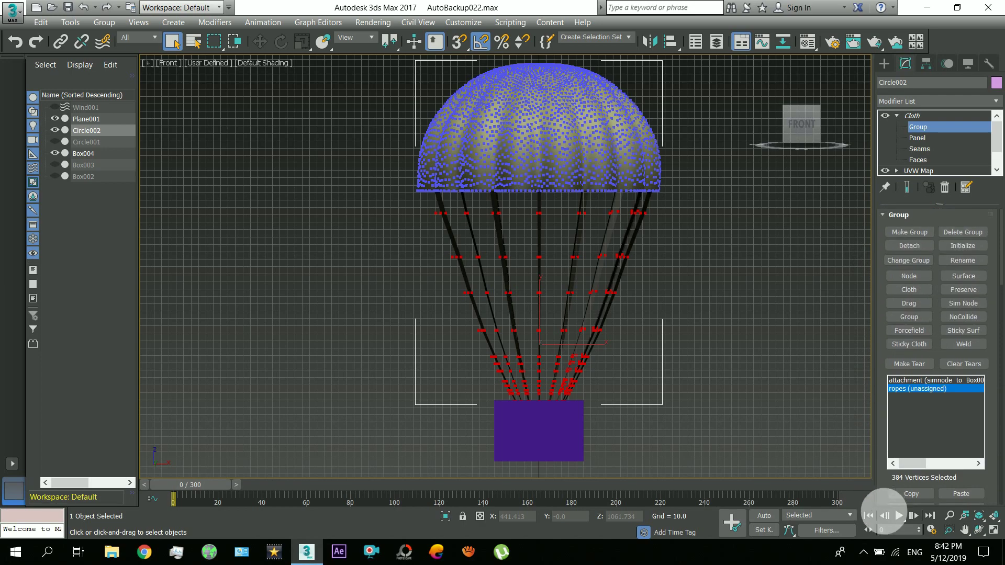
From the Cloth modifier's top level, run a test simulation of the parachute, then cancel it
click(911, 117)
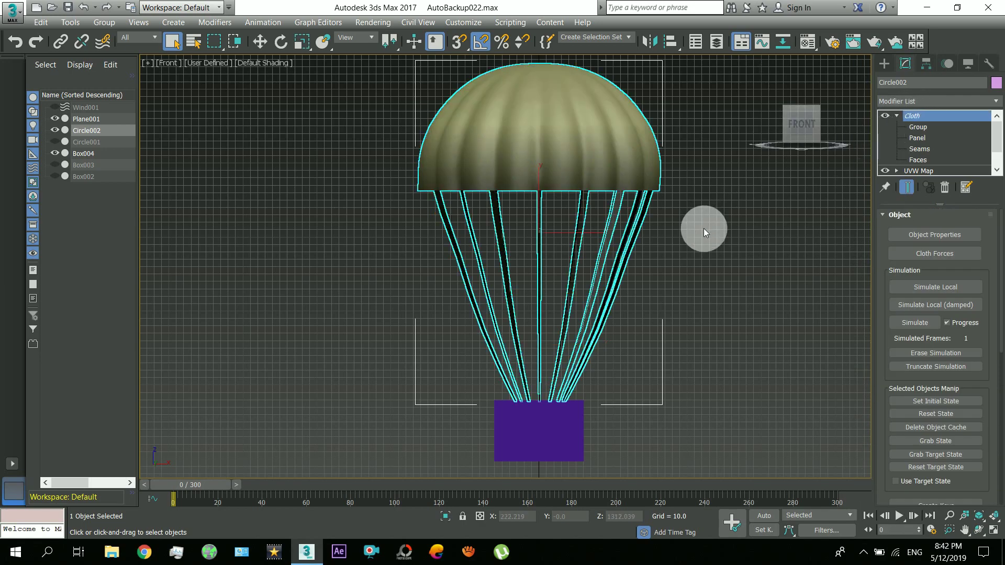
middle_drag(712, 333, 639, 149)
scroll(690, 240, down, 6)
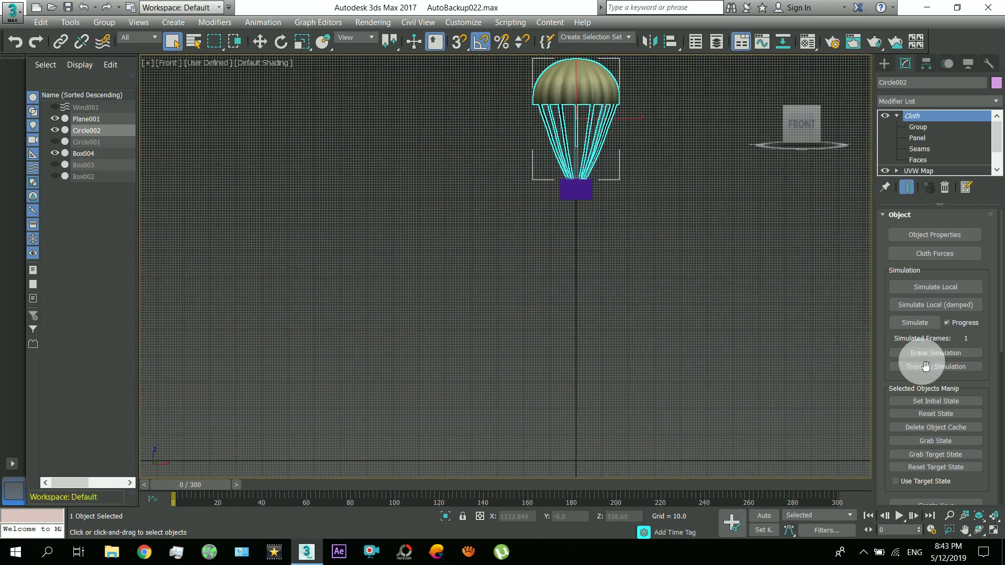
click(931, 324)
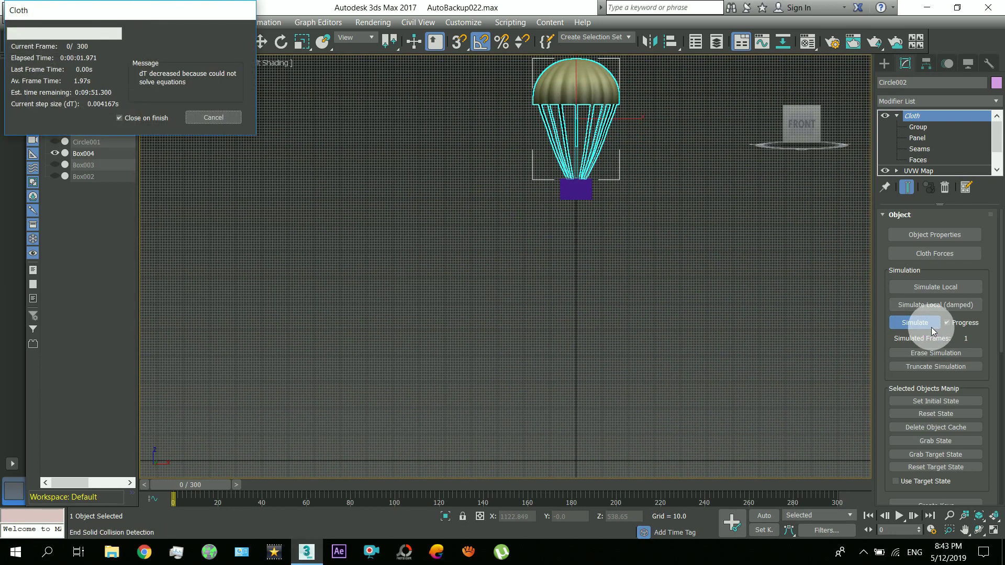
middle_click(564, 214)
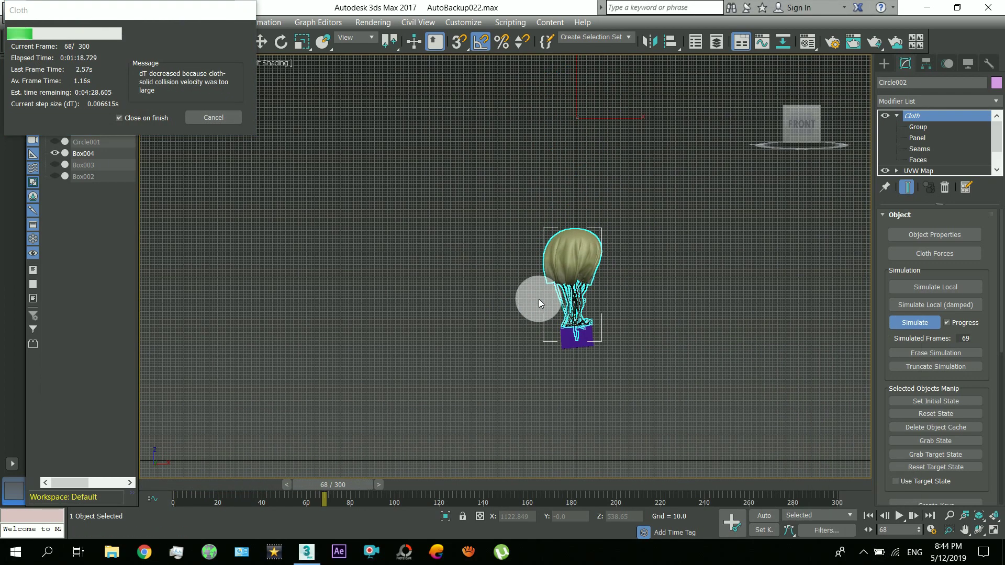
click(222, 119)
Scrub through the simulated frames, then erase the cached simulation back to frame 1
drag(368, 490, 213, 493)
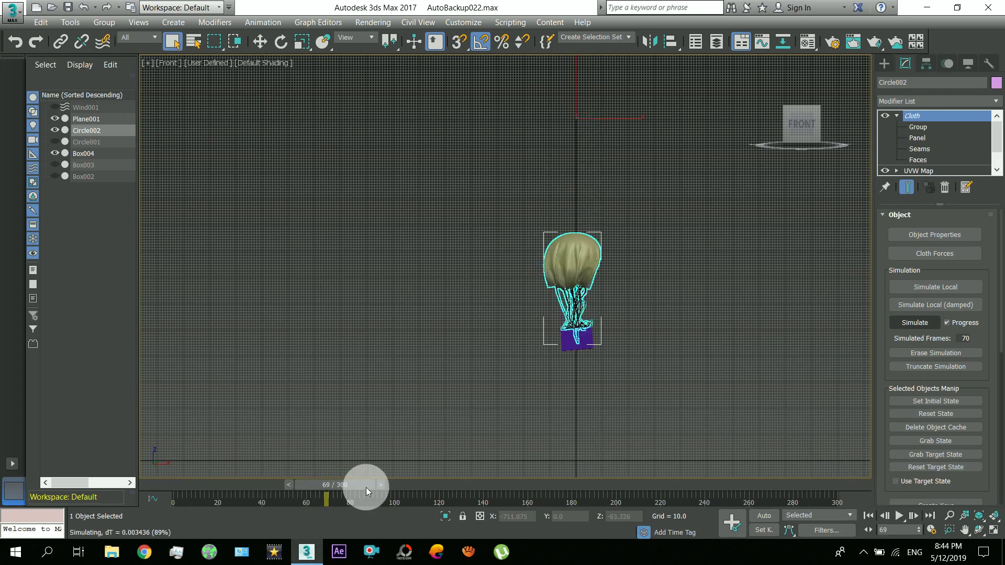
drag(366, 491, 173, 492)
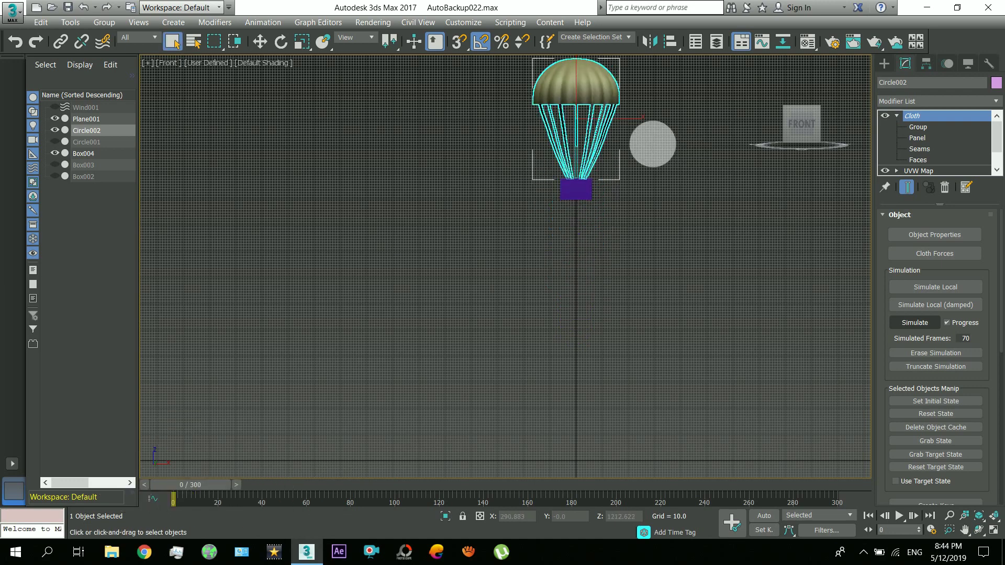
middle_drag(653, 144, 621, 166)
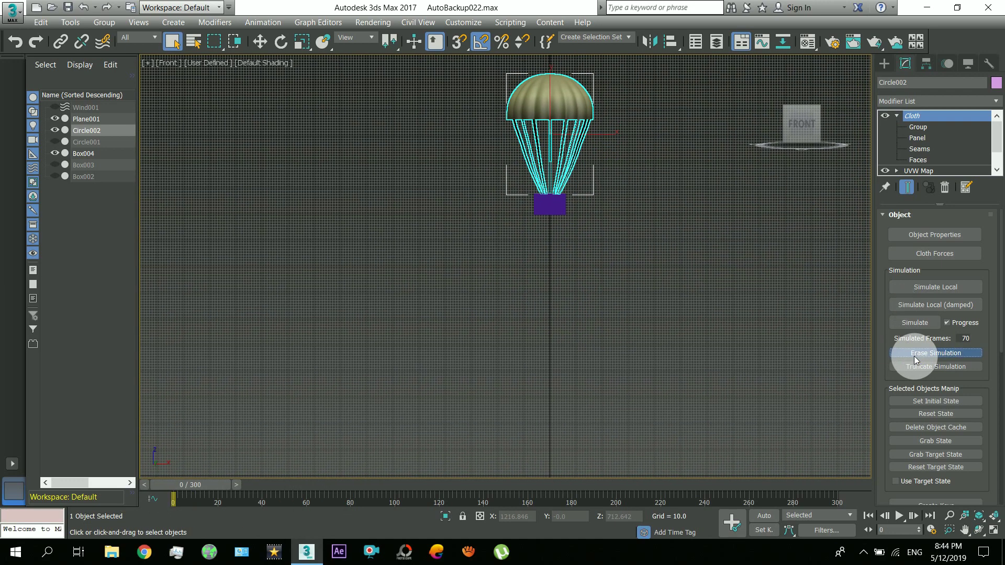
drag(947, 359, 943, 357)
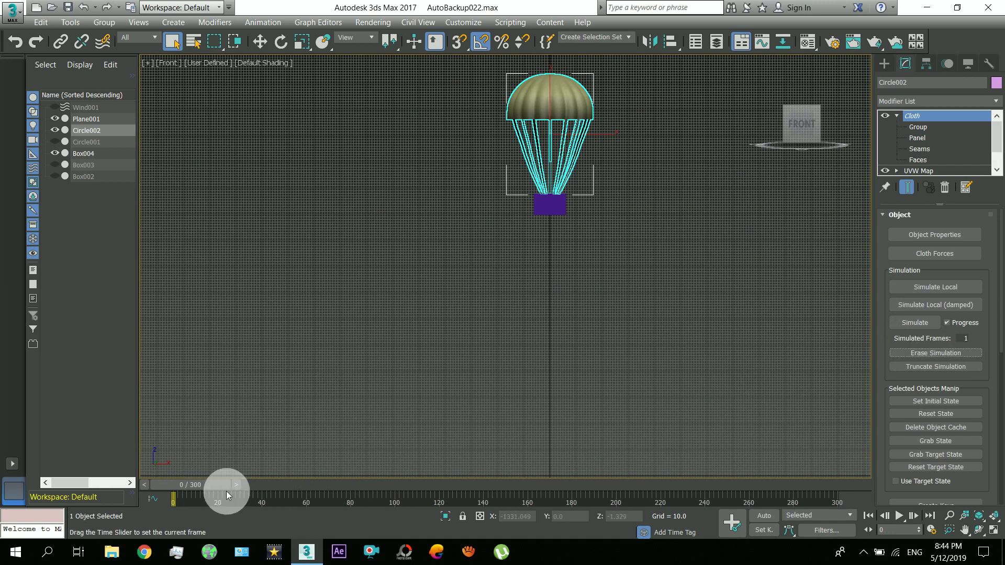
mouse_move(224, 486)
mouse_down()
mouse_move(358, 515)
mouse_move(140, 501)
mouse_up()
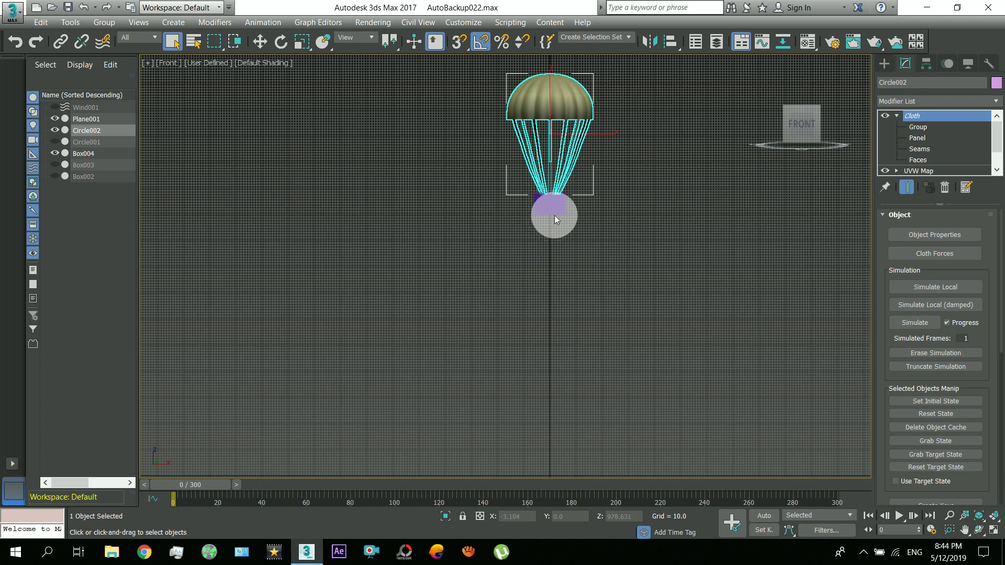
Open Cloth Object Properties with the Circle002 parachute selected
click(909, 234)
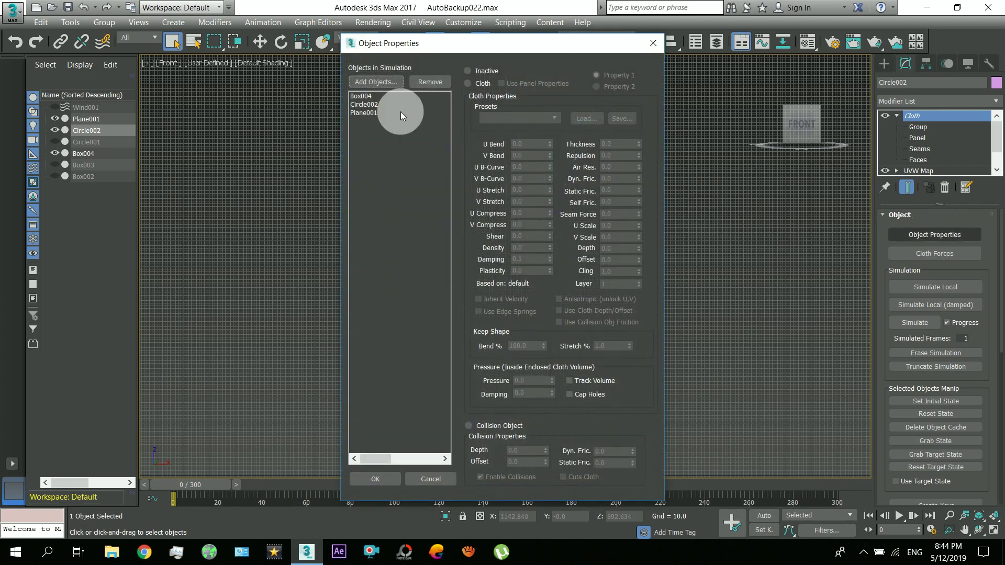
click(361, 105)
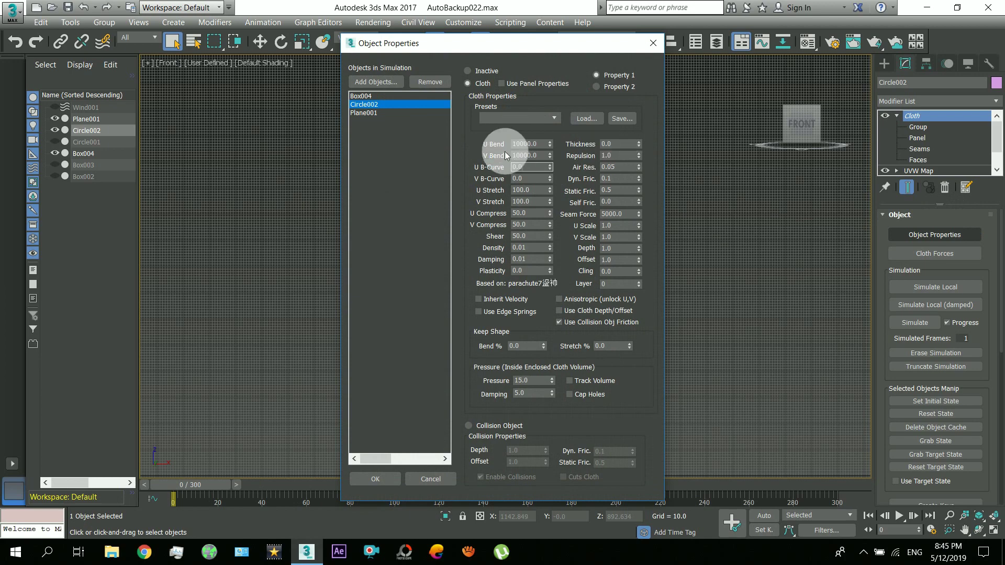
drag(524, 44, 309, 51)
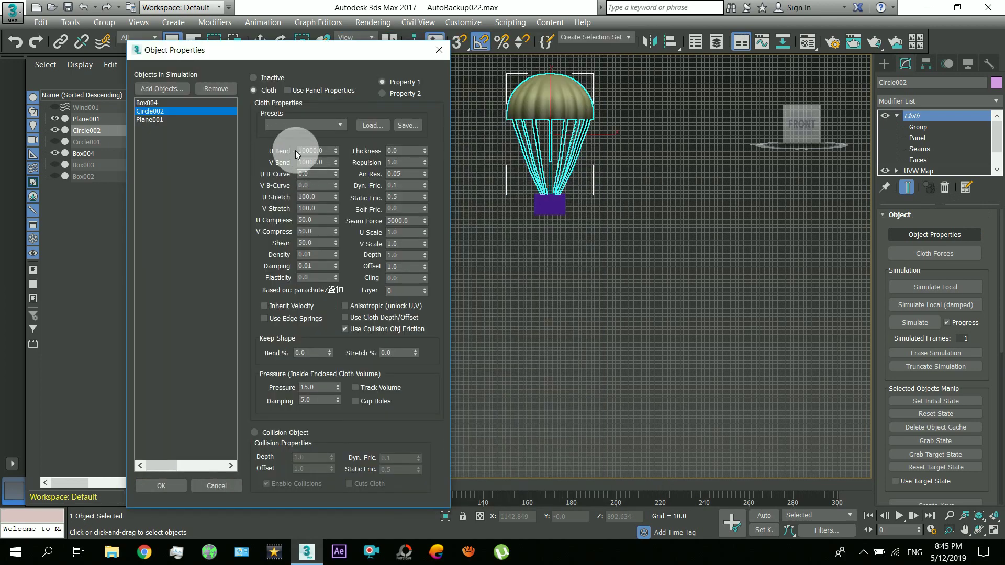
Set the parachute's U and V Bend to 10000 and U and V Stretch to 100
click(329, 152)
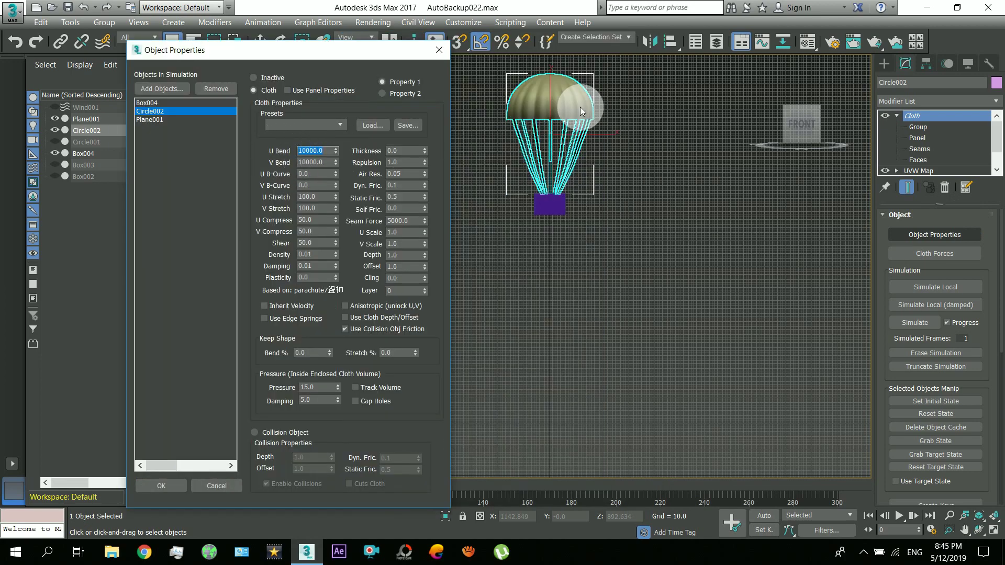
click(568, 174)
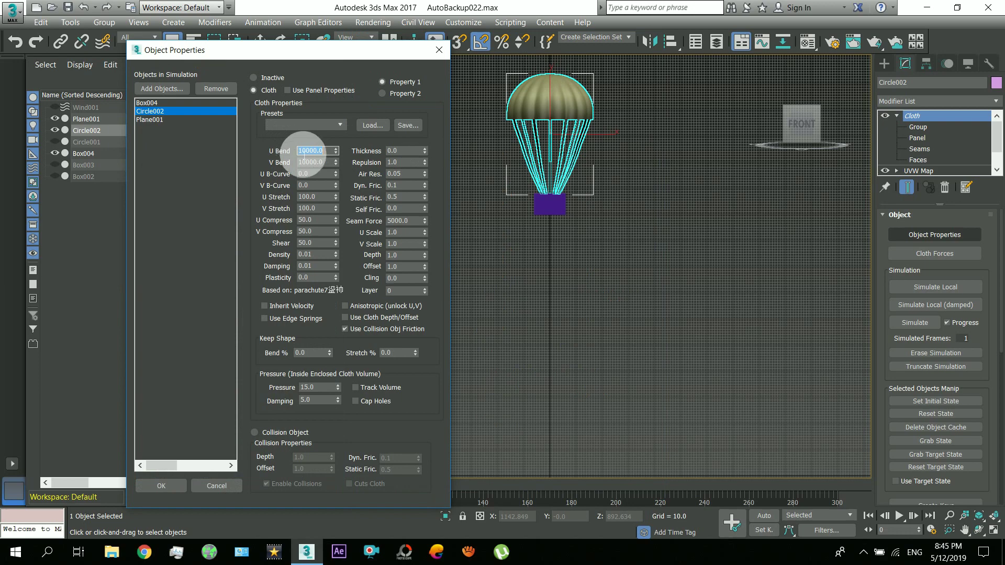
drag(312, 152, 328, 154)
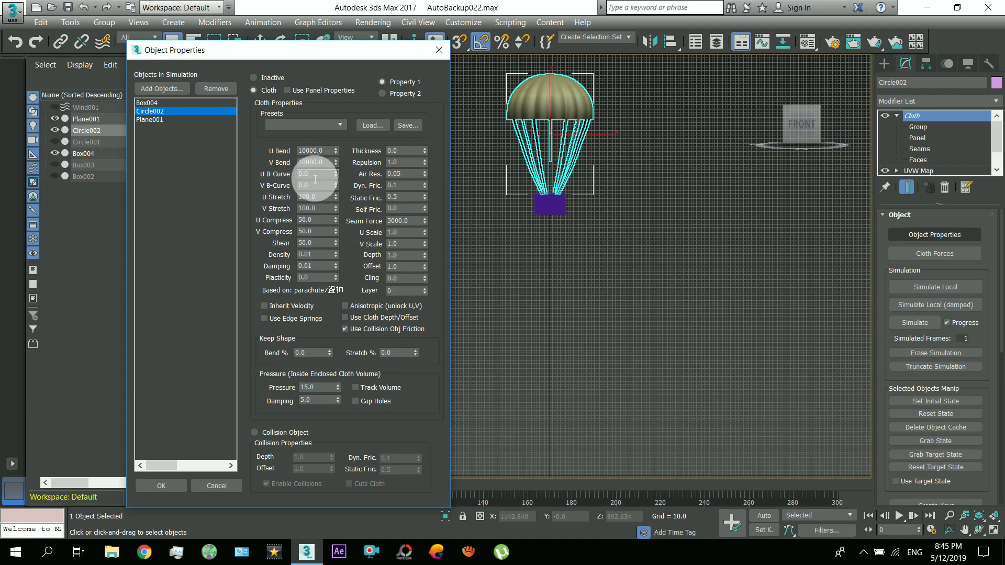
drag(322, 177, 256, 178)
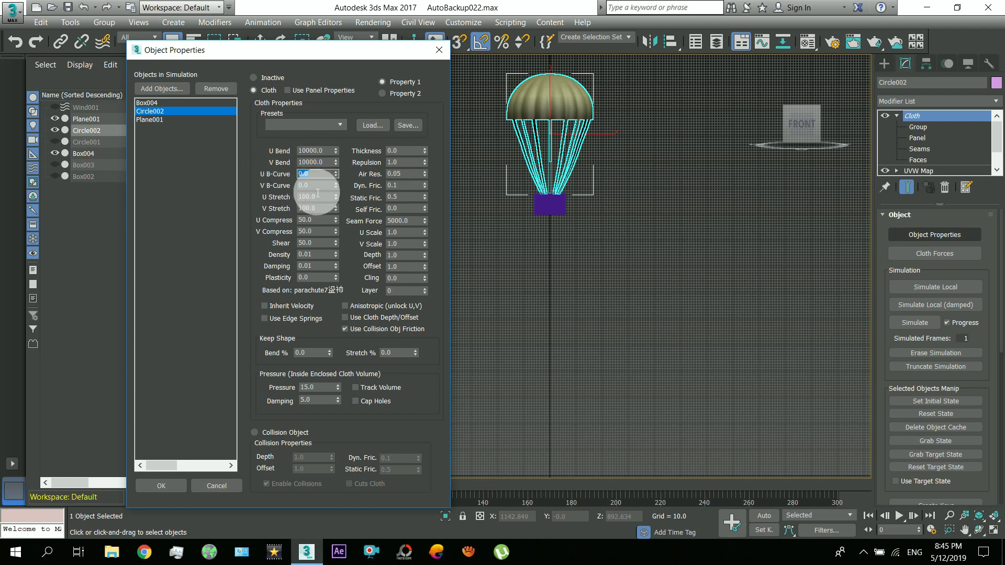
drag(320, 189, 274, 187)
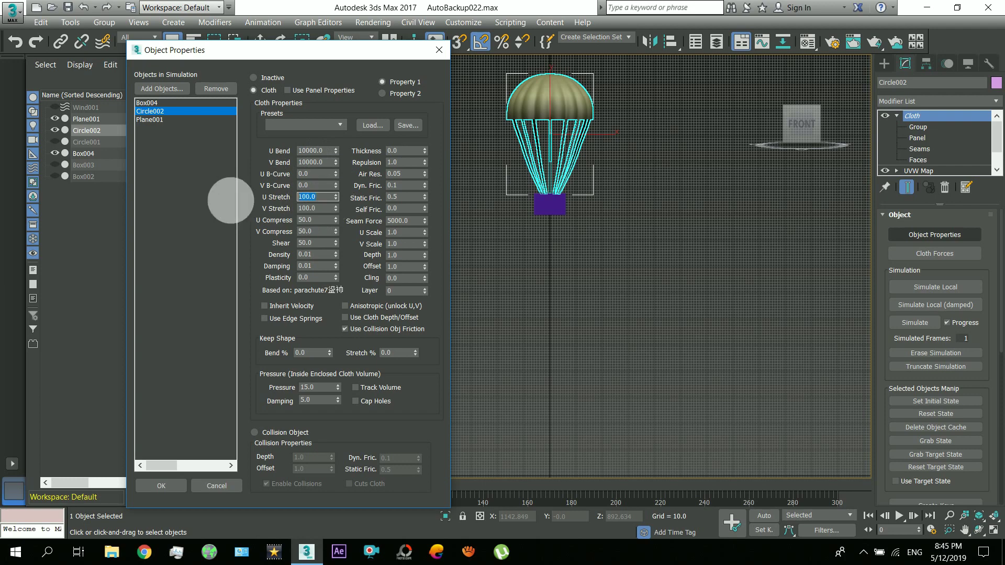
key(Tab)
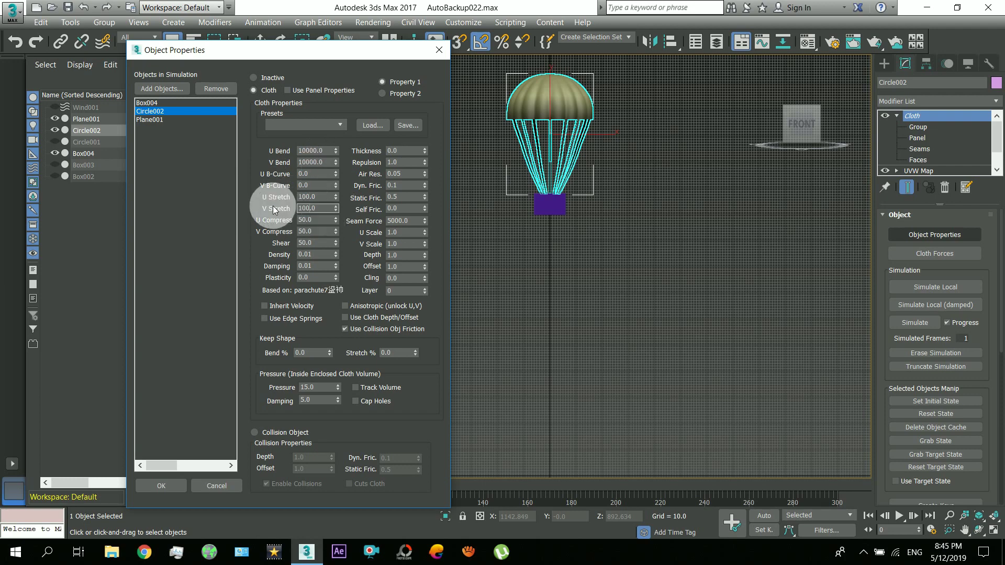
key(shift+Tab)
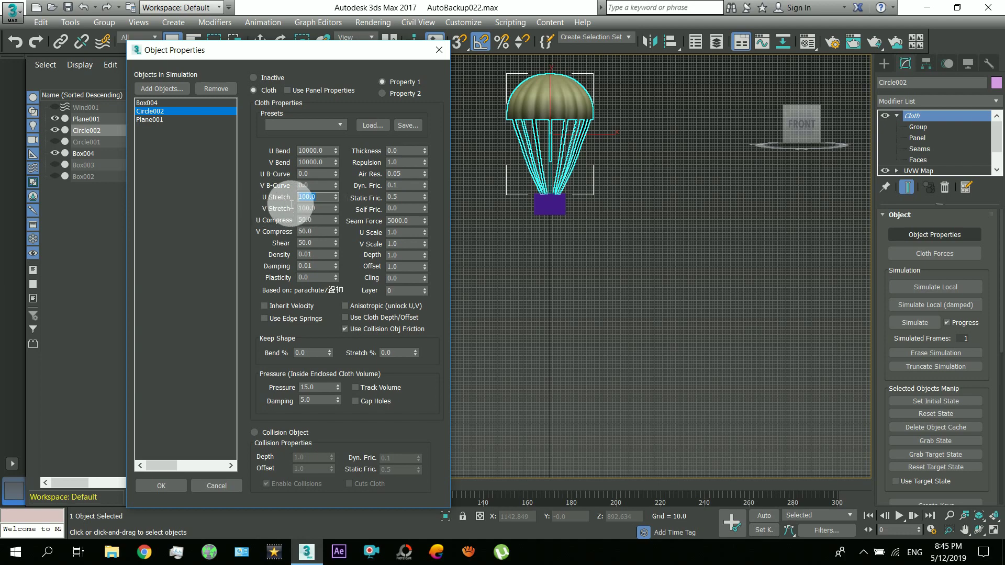
key(Tab)
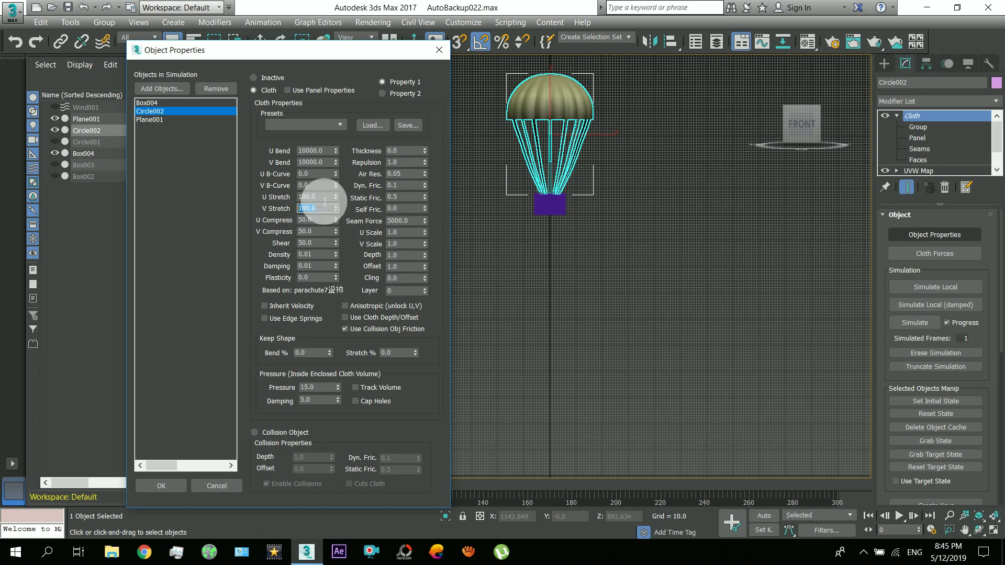
key(shift+Tab)
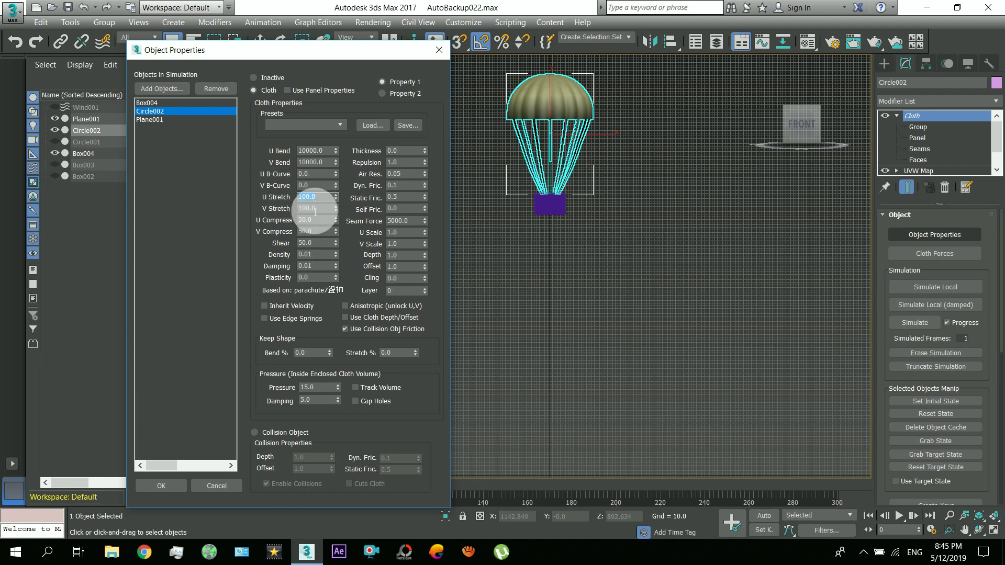
click(310, 153)
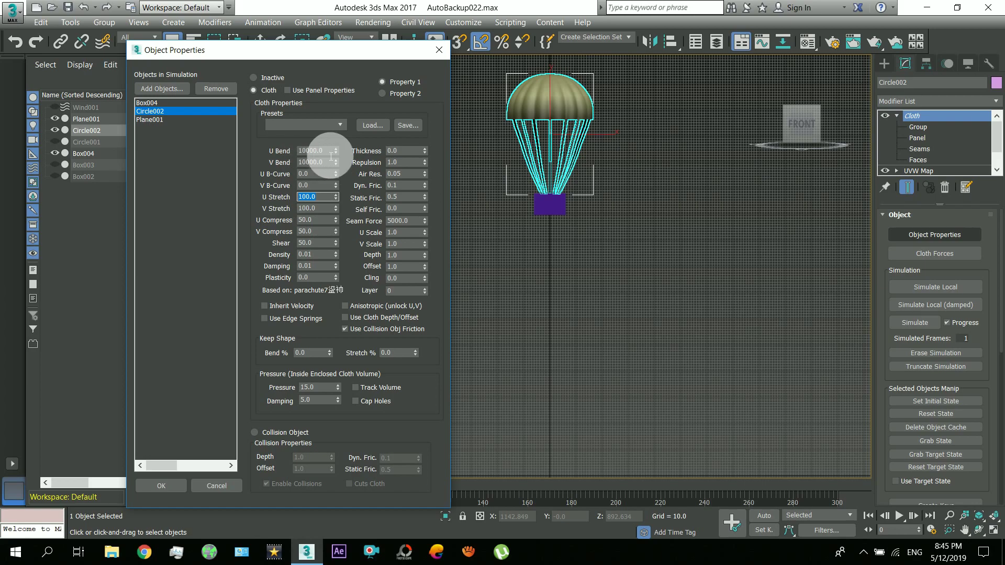
click(326, 200)
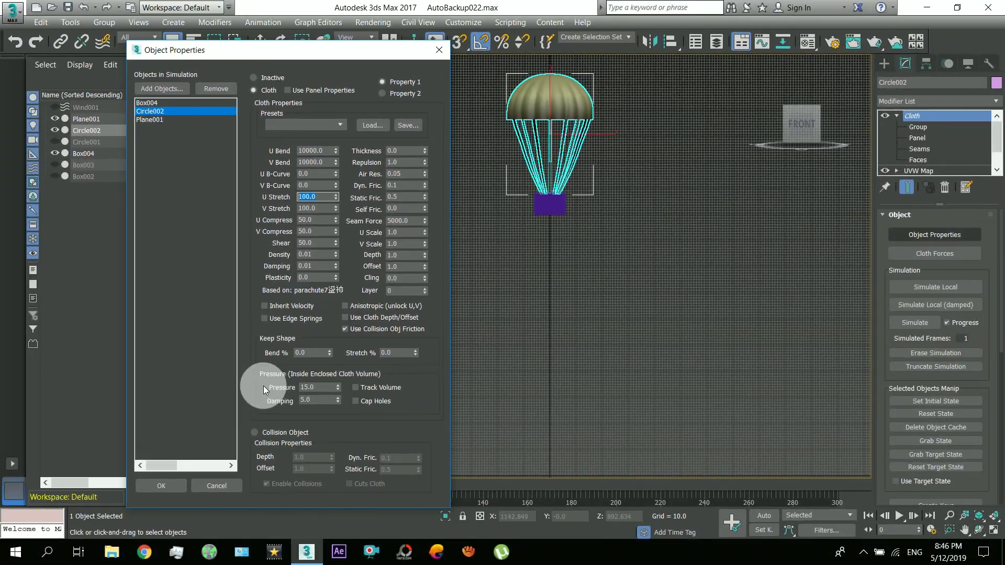
Enter a Pressure of 15.0 for Circle002's cloth in Object Properties
double_click(313, 388)
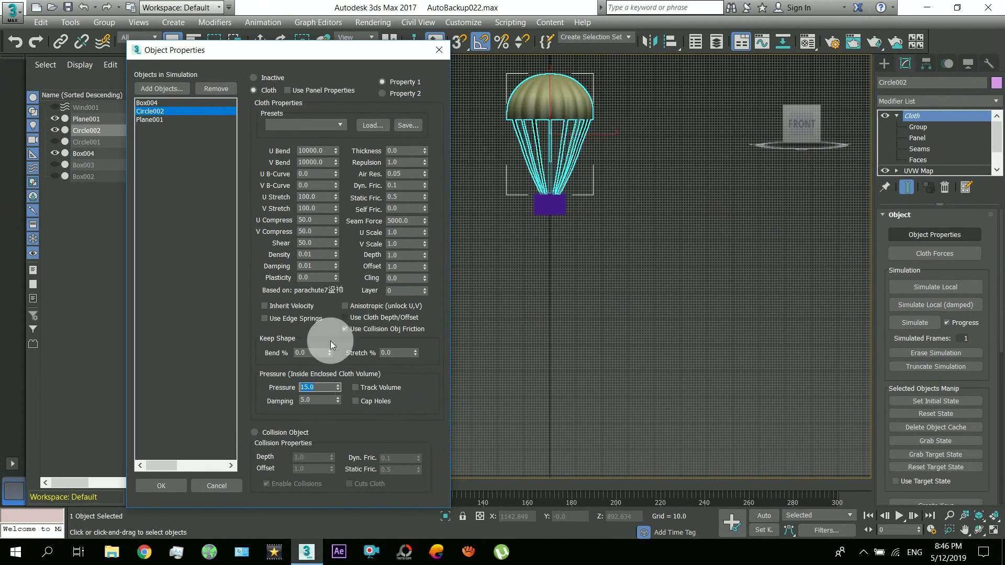
click(321, 389)
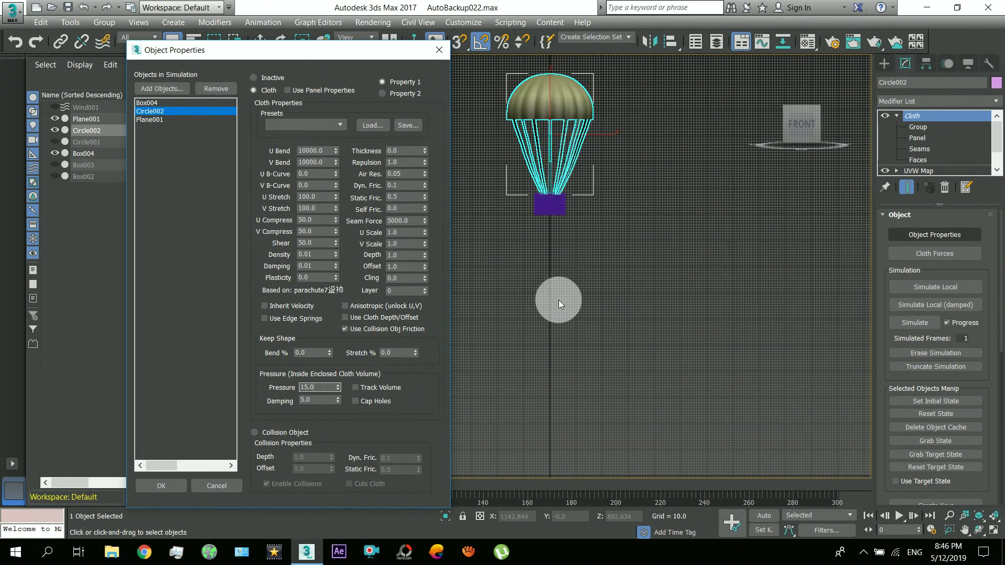
click(292, 386)
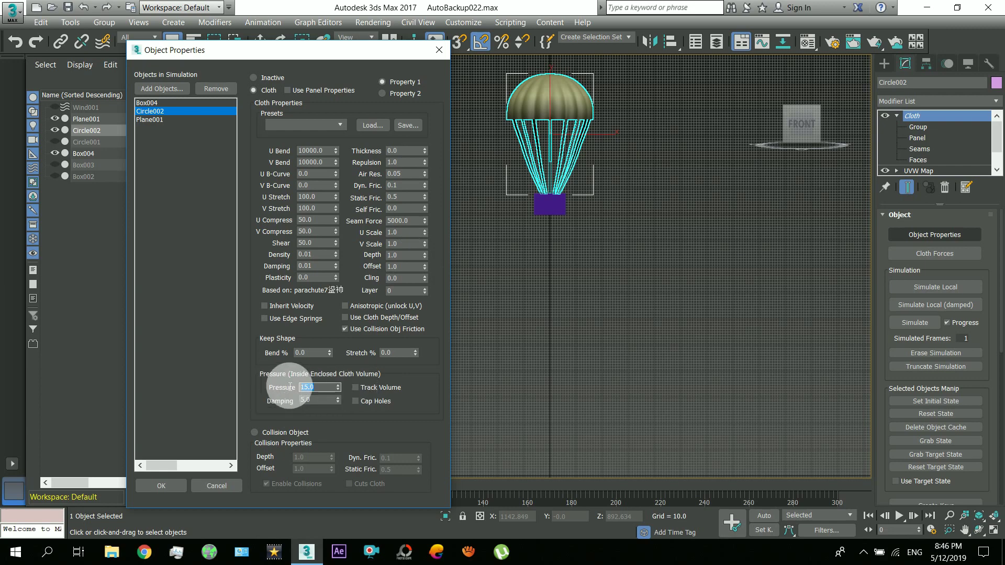
Apply the cloth settings and pick Wind from Space Warps > Forces
click(162, 486)
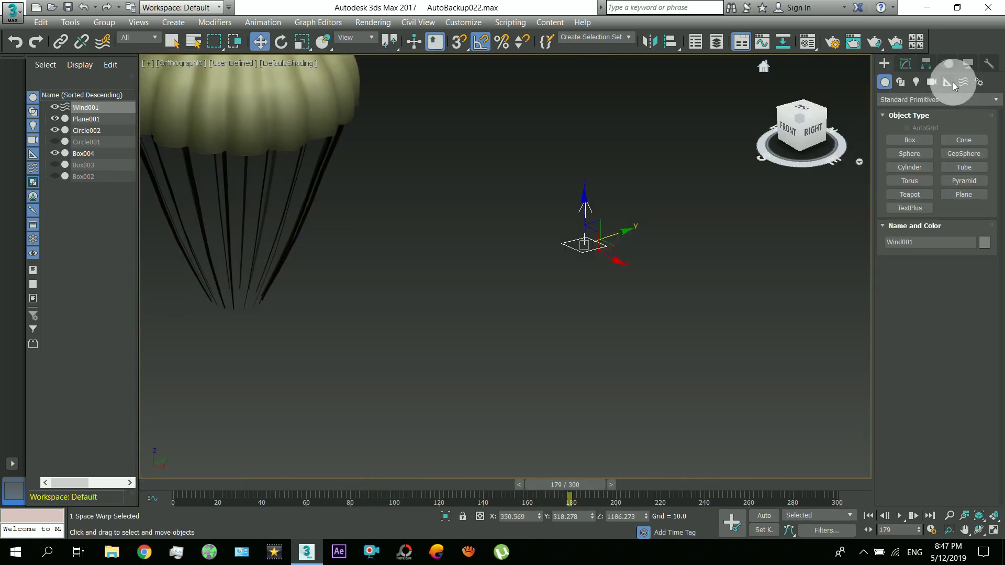
click(954, 83)
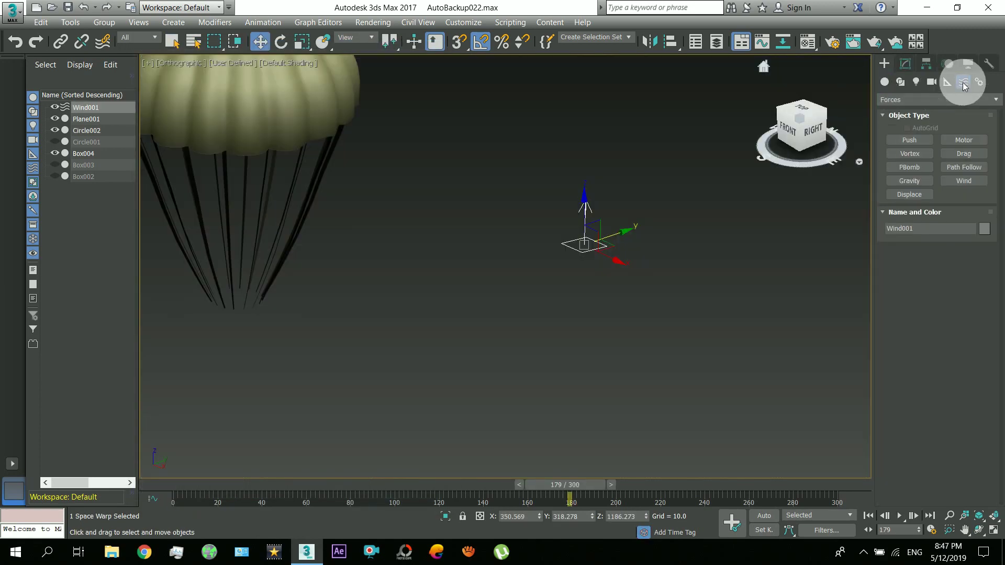
click(960, 183)
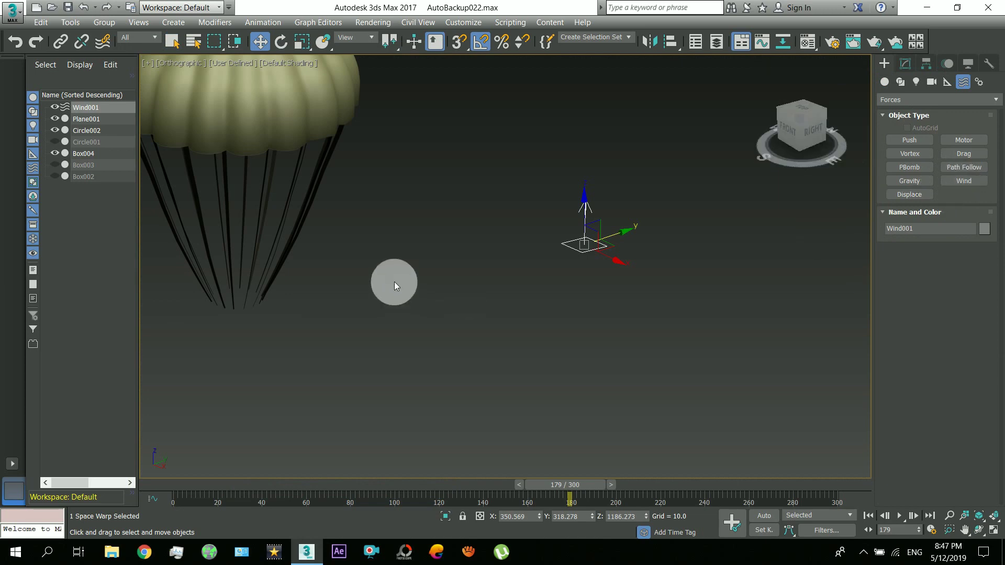
middle_drag(394, 282, 466, 249)
scroll(467, 249, down, 2)
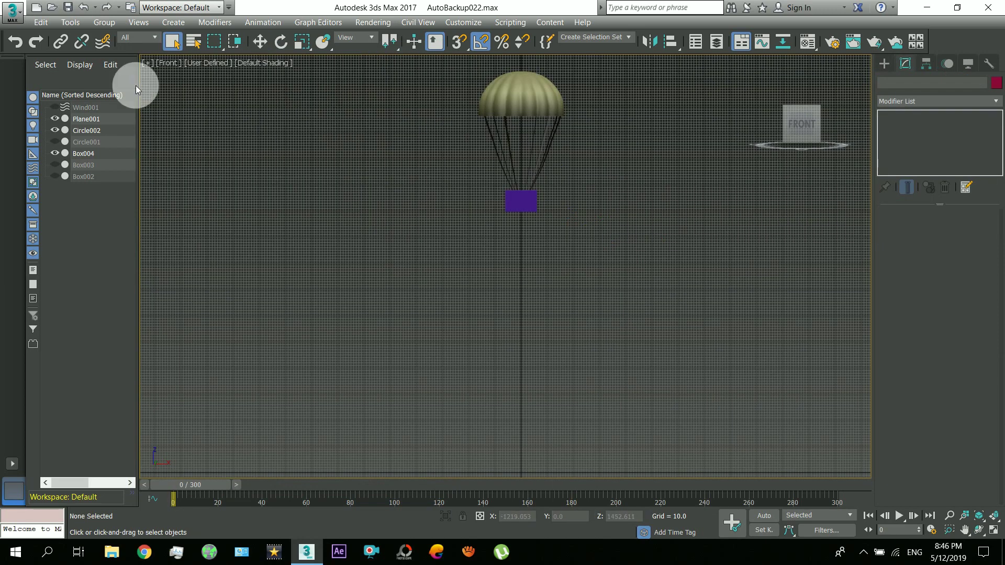
Select Wind001, advance the timeline to about frame 43, and orbit to an angled view
click(85, 109)
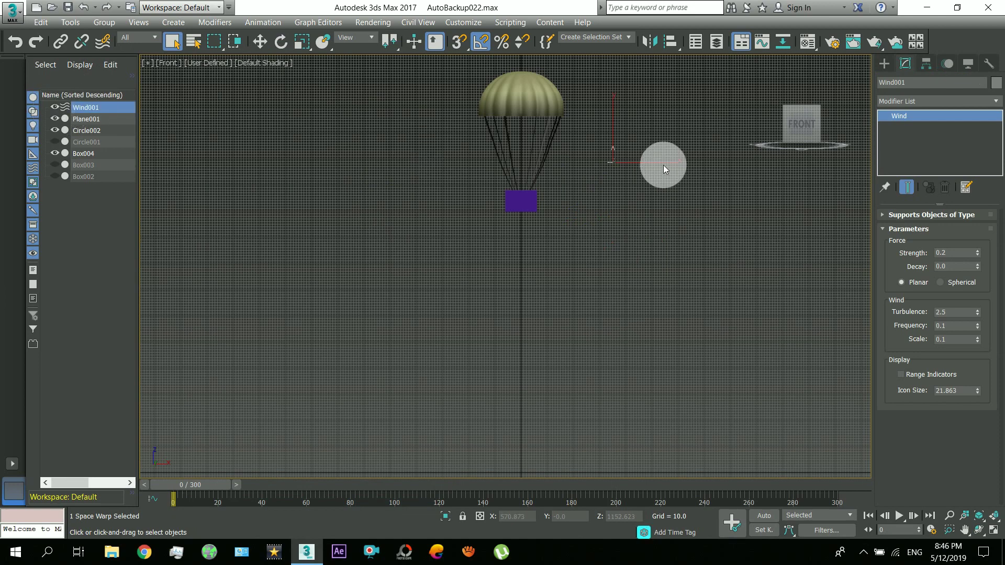
scroll(619, 154, up, 5)
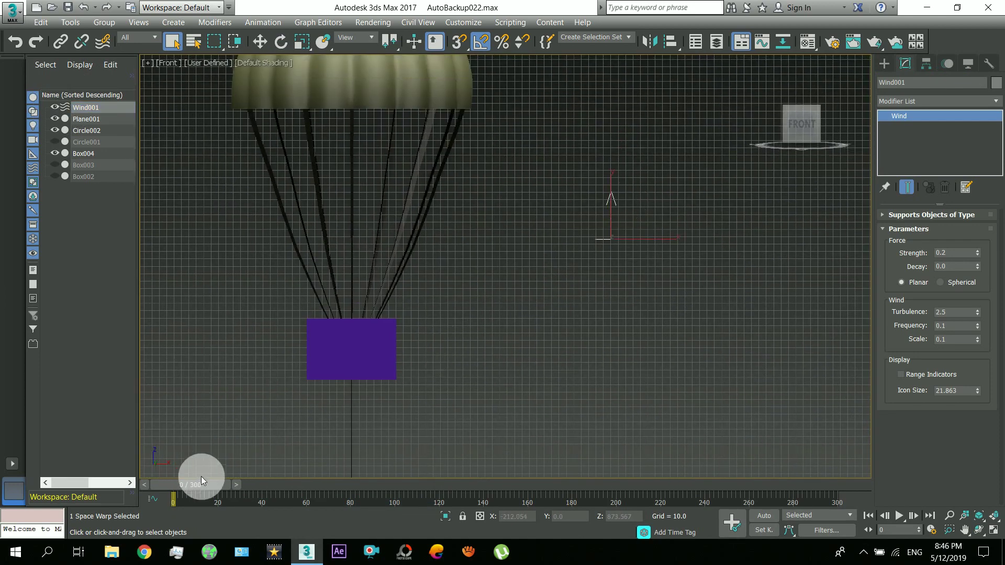
drag(213, 487, 302, 495)
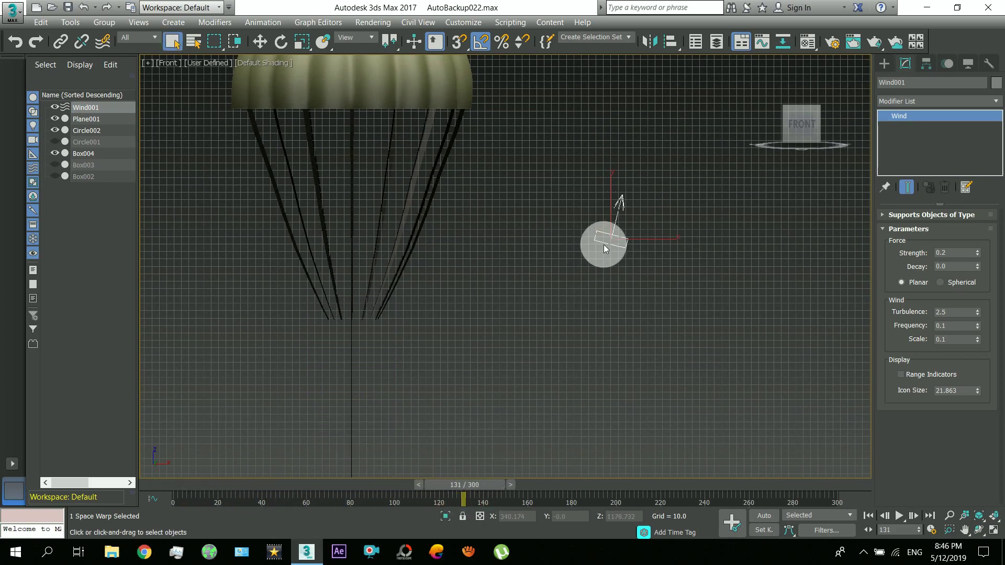
key(ctrl+r)
drag(580, 227, 146, 486)
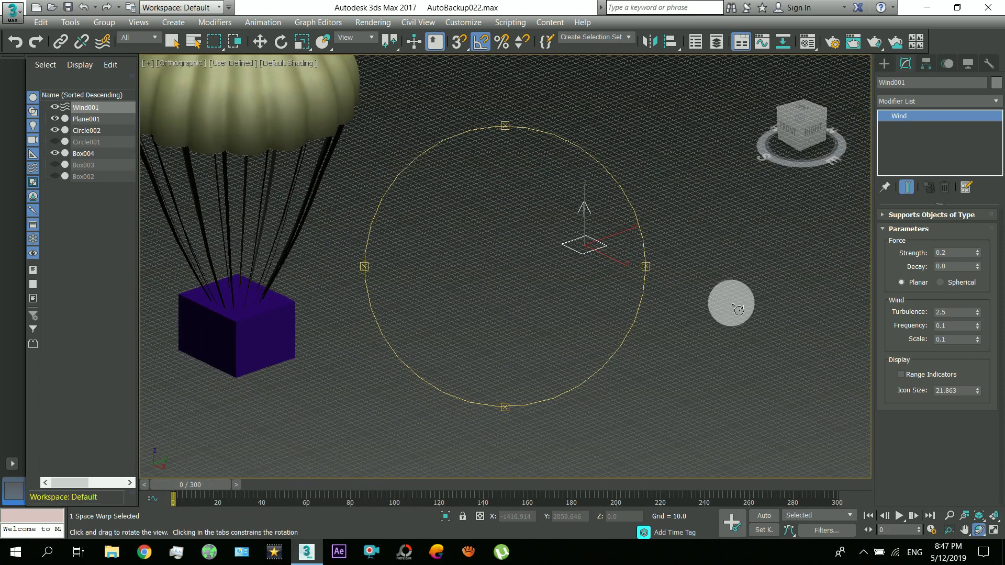
Hide the grid, play the animation and stop playback at frame 179
right_click(634, 240)
key(g)
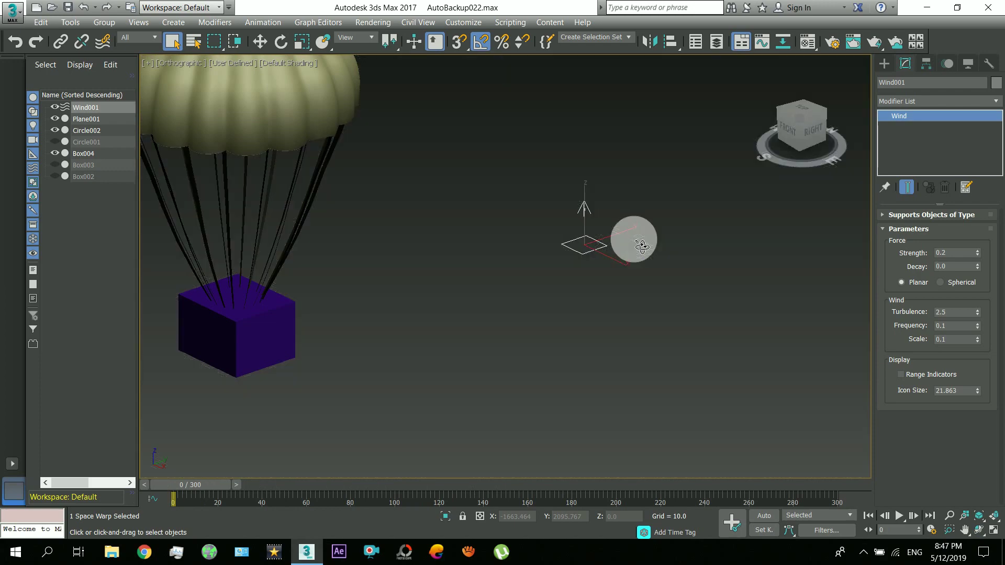
right_click(602, 242)
click(629, 254)
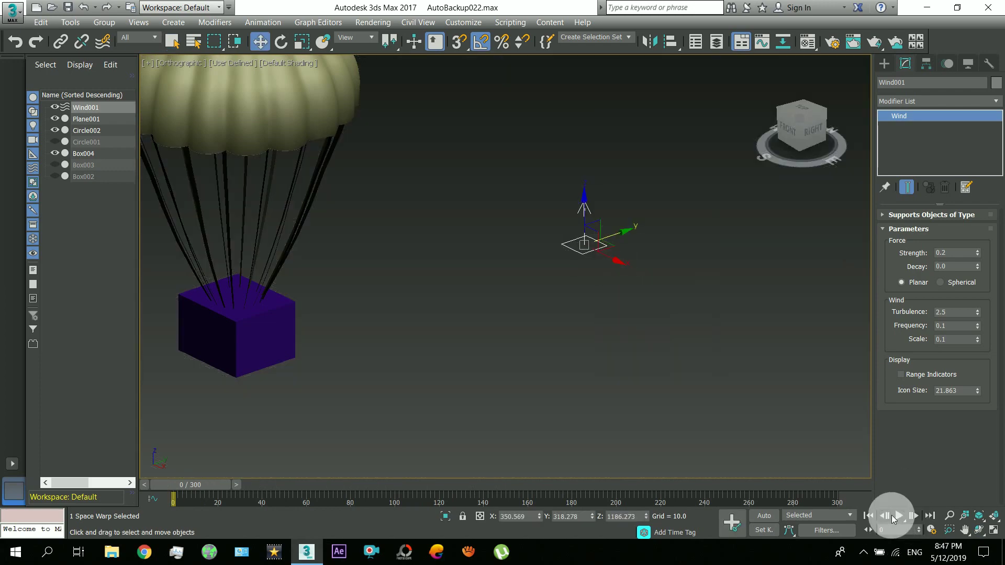
click(899, 516)
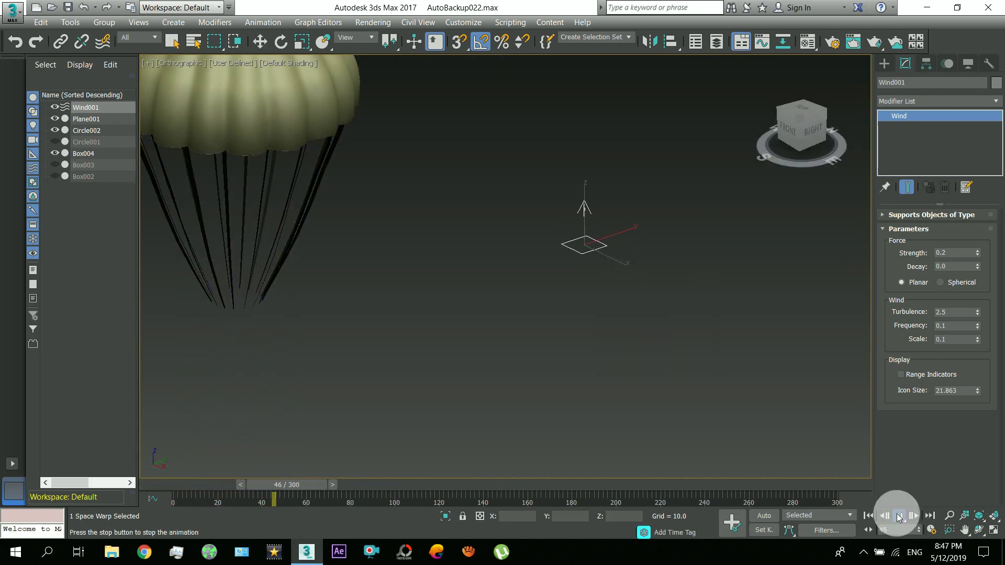
click(617, 257)
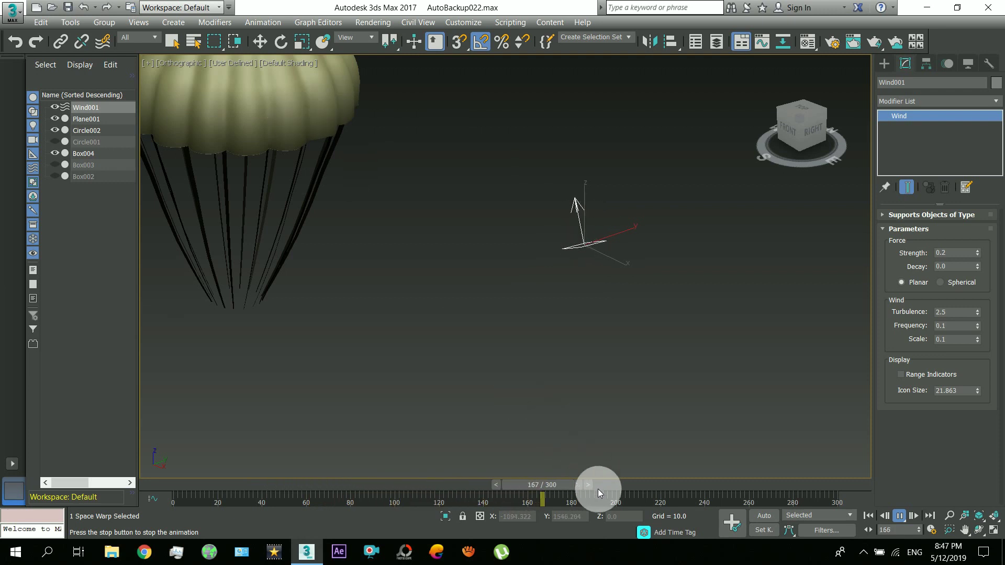
click(586, 487)
key(w)
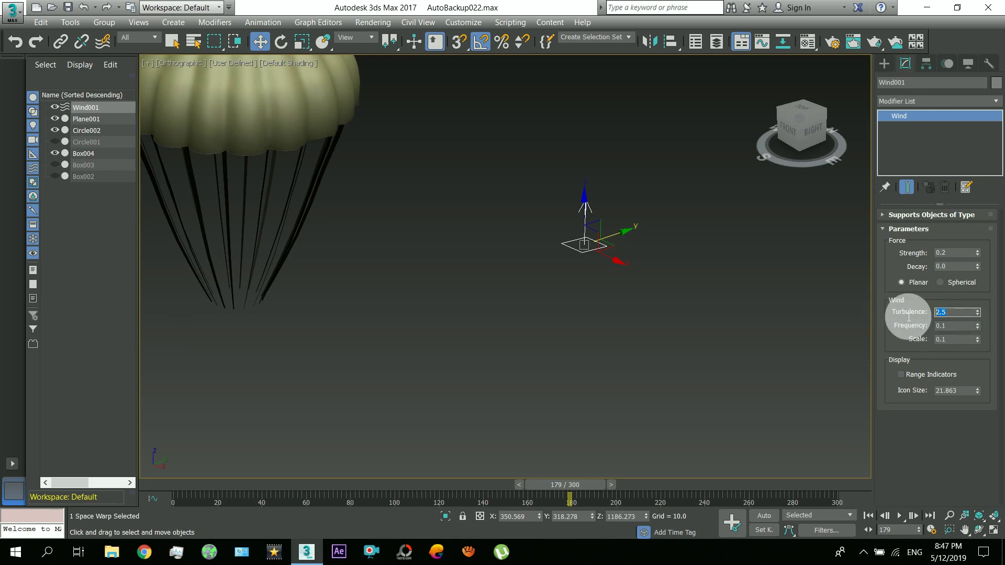
Review the wind's Turbulence of 2.5 and Frequency of 0.1
double_click(946, 313)
double_click(950, 326)
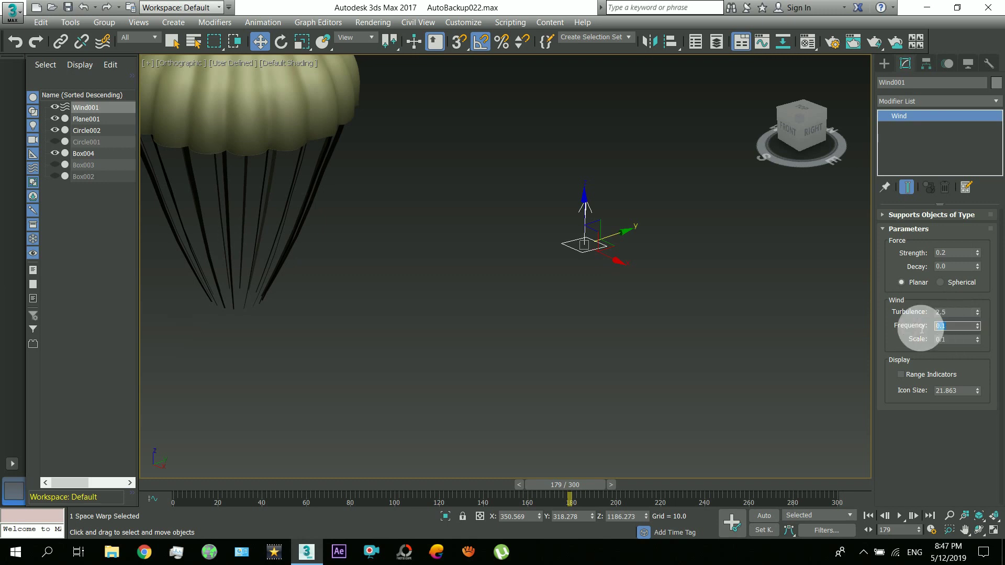
double_click(952, 314)
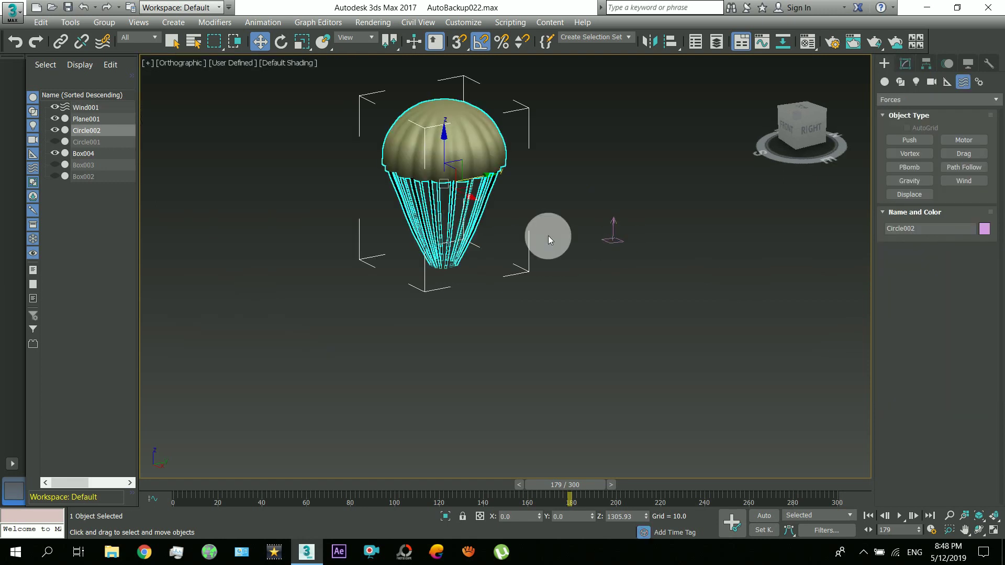
Move Wind001 into the cloth's Forces in Simulation list and confirm
click(906, 63)
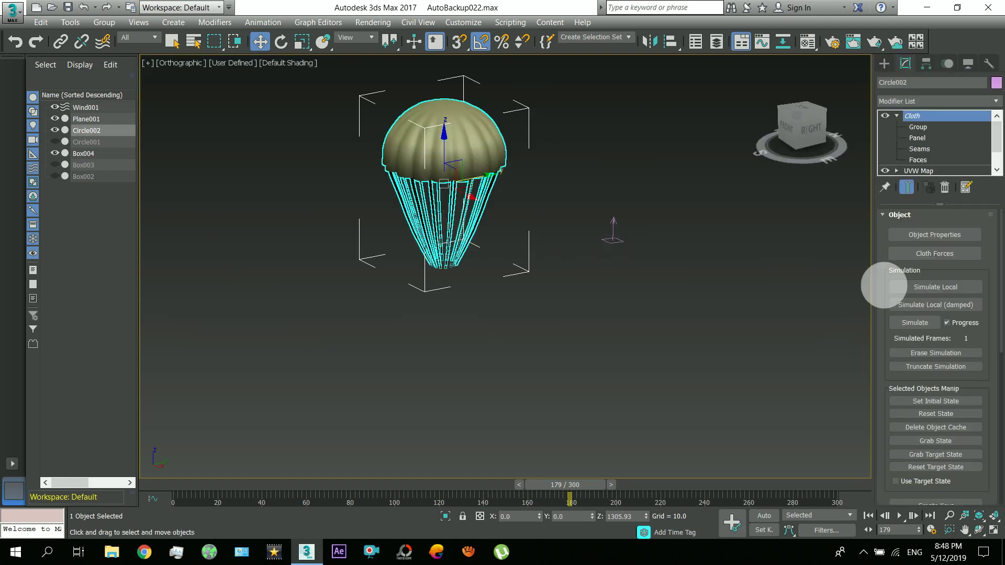
click(922, 255)
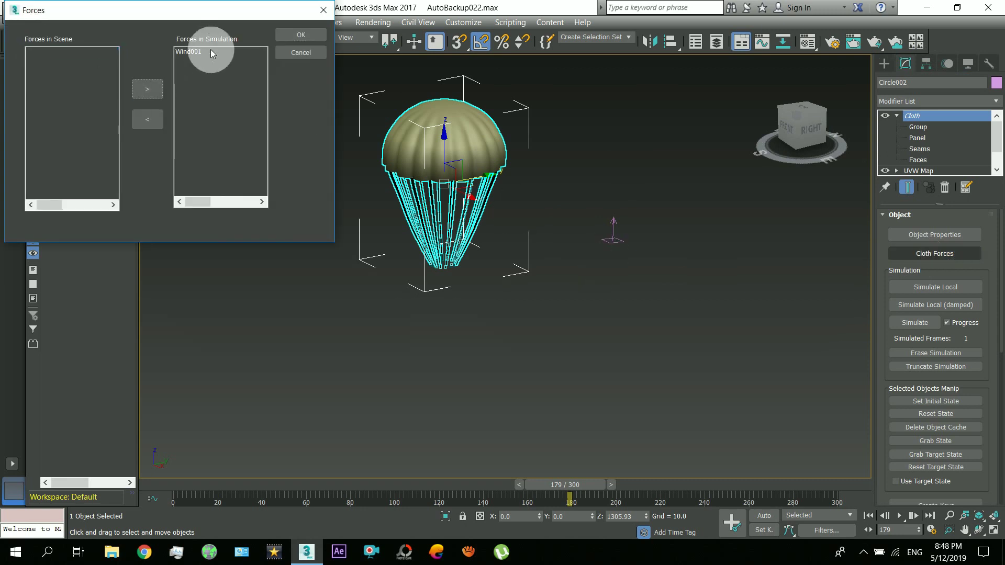
click(300, 35)
At frame 0, zoom out to show the ground plane and simulate the cloth over 301 frames
key(Home)
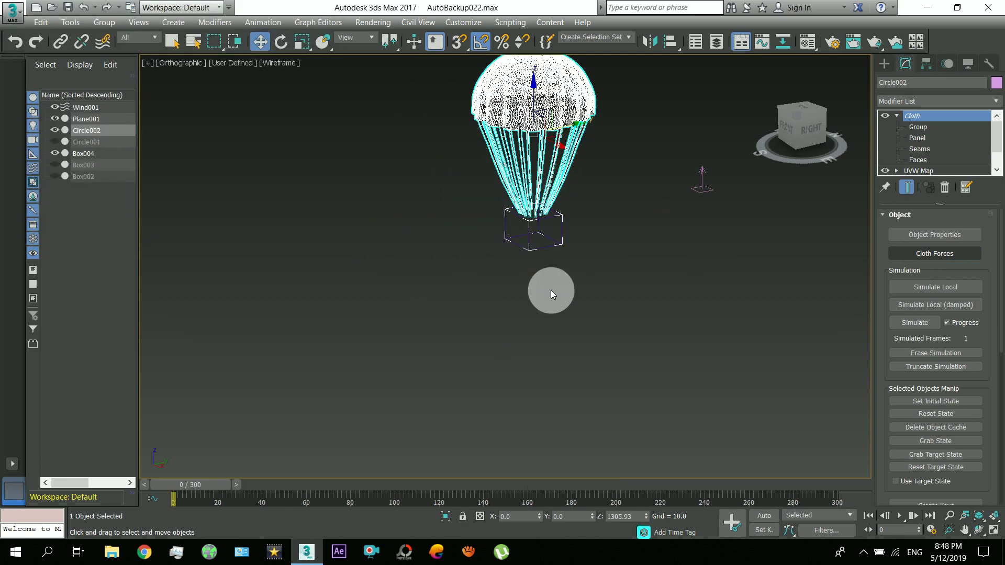
middle_drag(583, 265, 600, 252)
scroll(653, 302, down, 2)
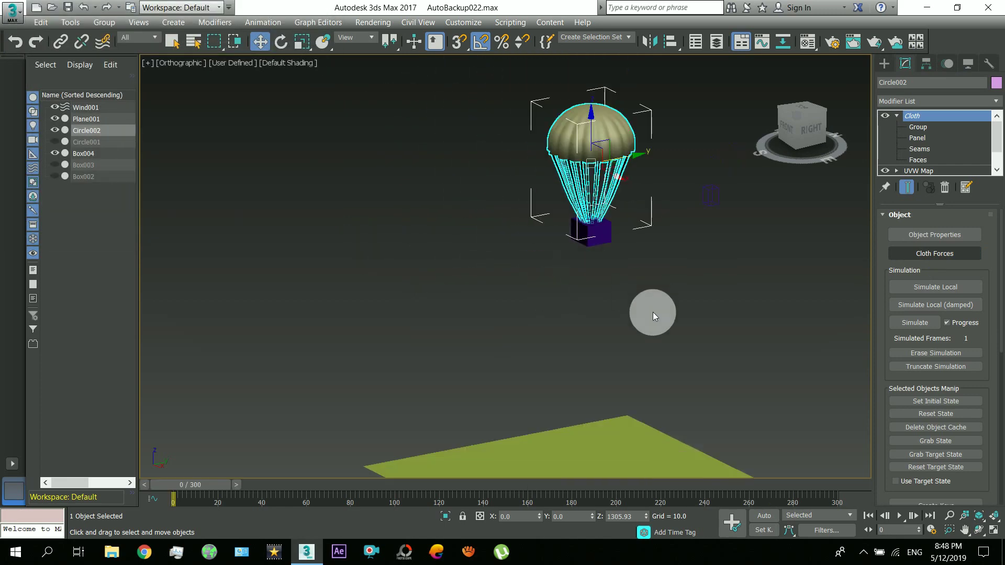
middle_drag(653, 312, 626, 285)
click(916, 323)
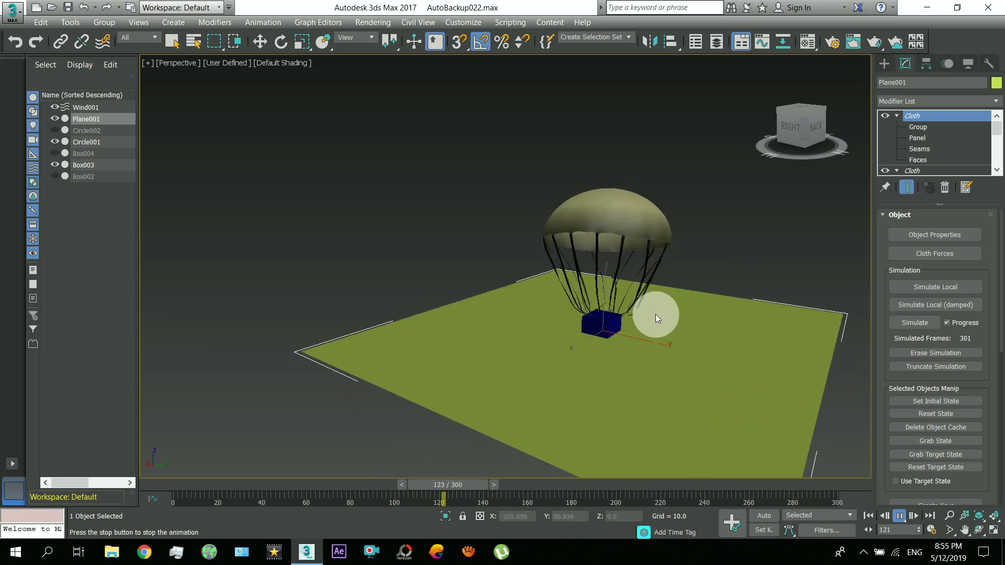
Replay the 301-frame drop from frame 0, watching the canopy lower the crate
middle_drag(653, 319, 648, 359)
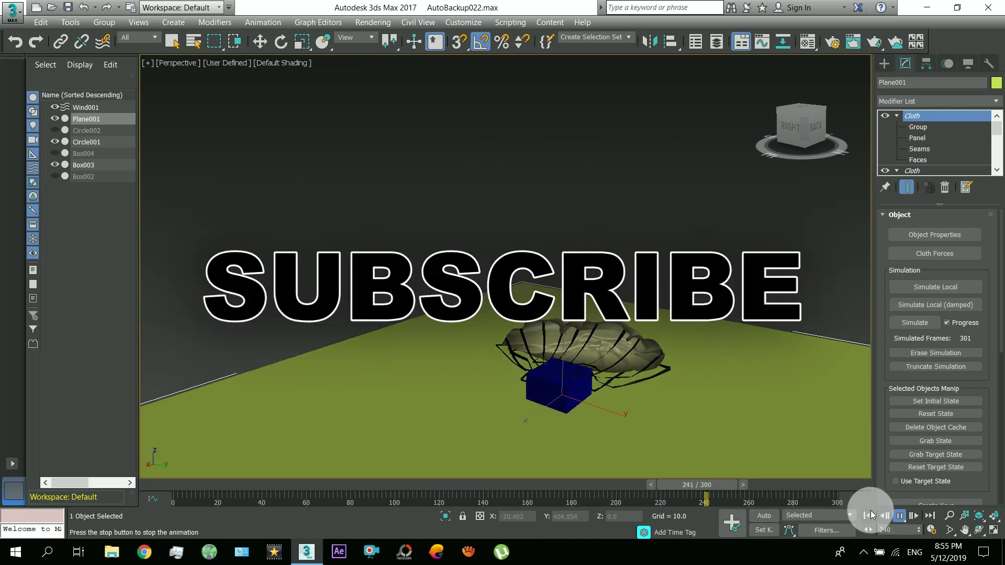
click(893, 517)
click(899, 517)
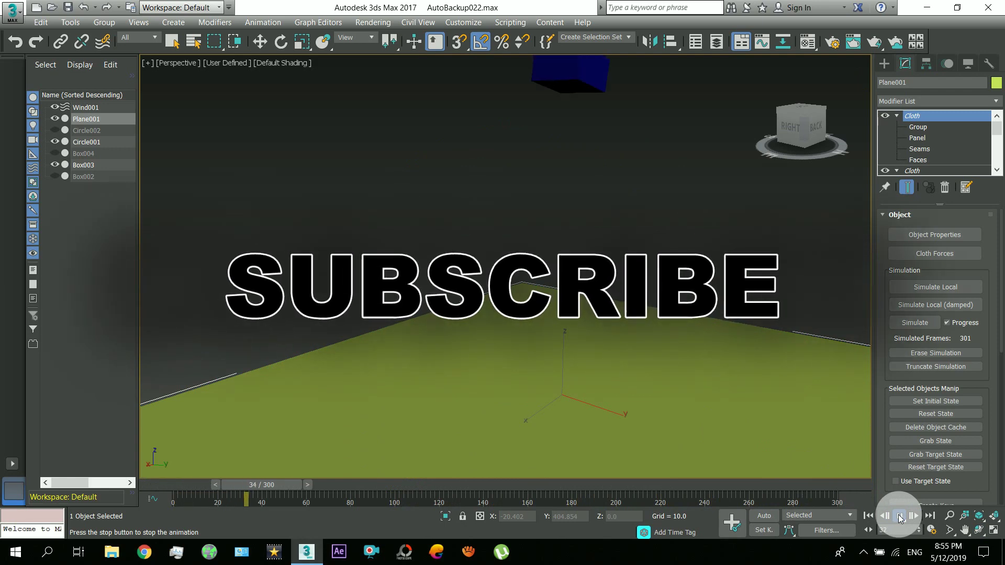